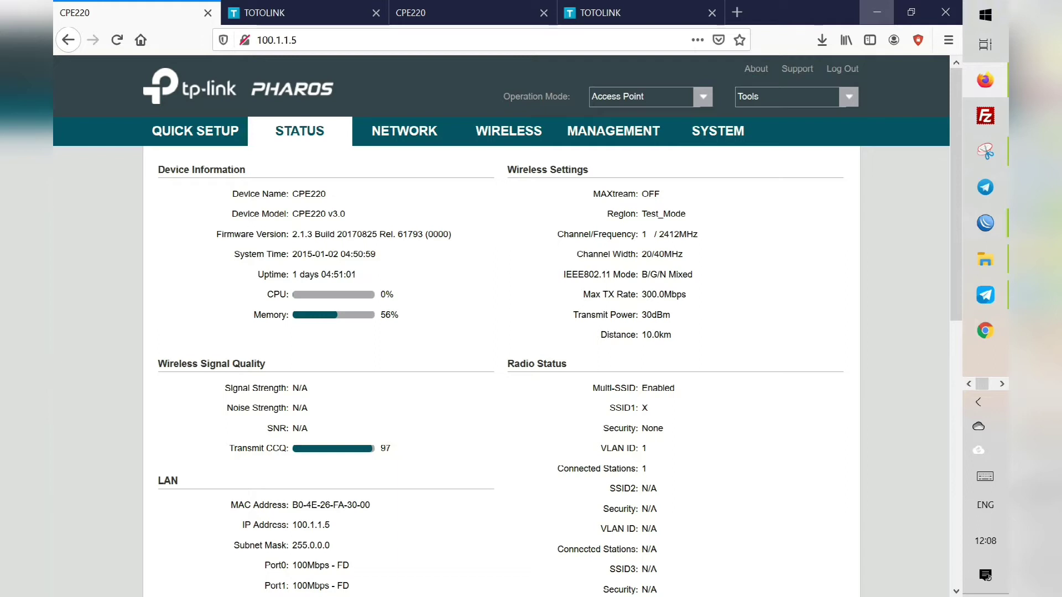
Step: Examine the access point's device information, wireless settings and radio status, down to the Monitor section
{"action": "scroll", "coordinate": [502, 326], "scroll_direction": "down", "scroll_amount": 3}
{"action": "scroll", "coordinate": [501, 326], "scroll_direction": "up", "scroll_amount": 3}
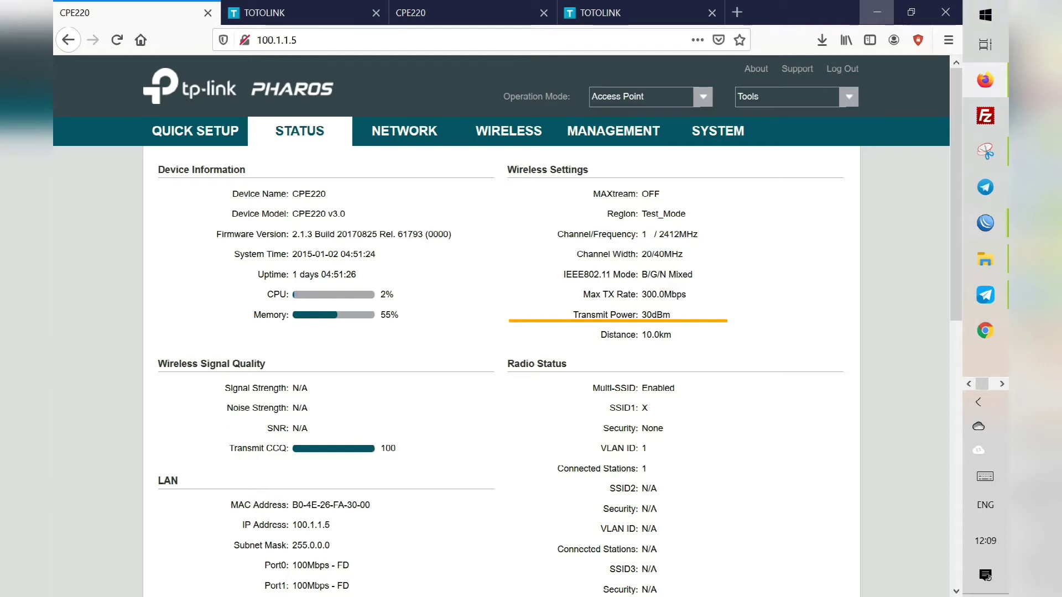
{"action": "scroll", "coordinate": [501, 332], "scroll_direction": "down", "scroll_amount": 3}
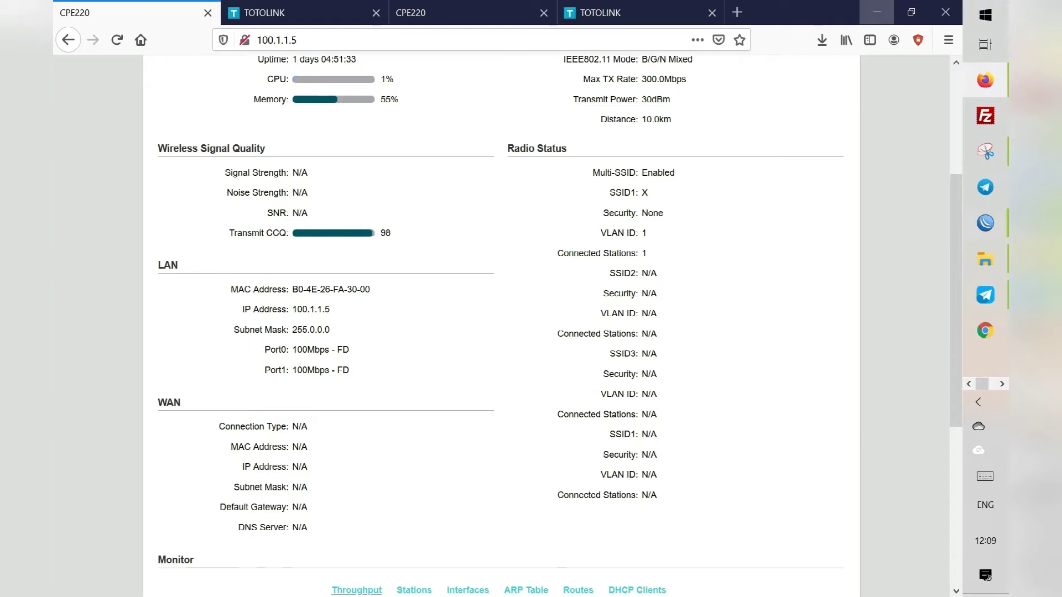
{"action": "scroll", "coordinate": [501, 332], "scroll_direction": "down", "scroll_amount": 1}
{"action": "scroll", "coordinate": [501, 332], "scroll_direction": "down", "scroll_amount": 2}
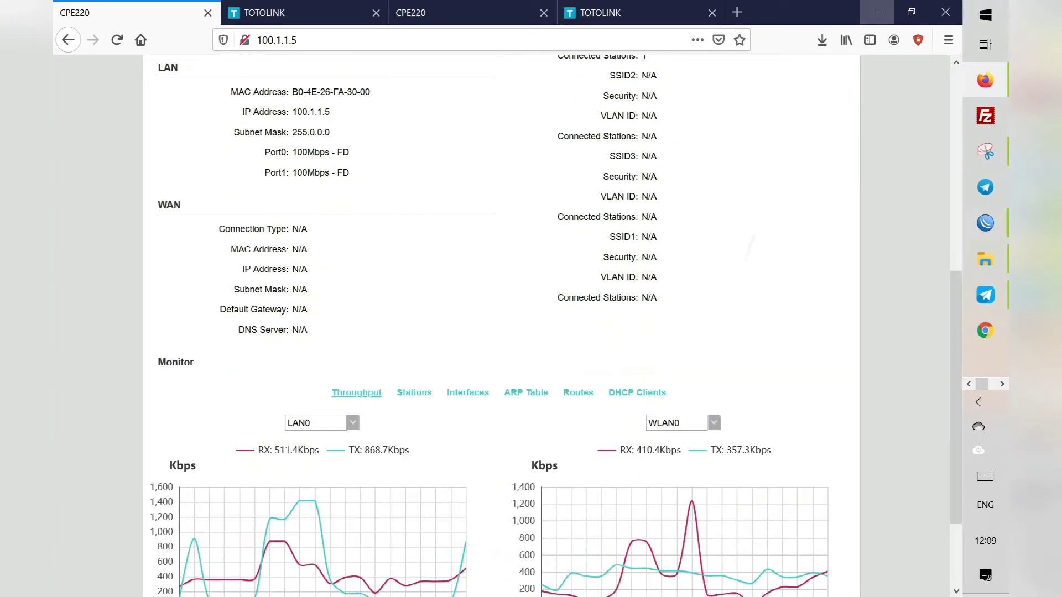
{"action": "scroll", "coordinate": [501, 331], "scroll_direction": "down", "scroll_amount": 2}
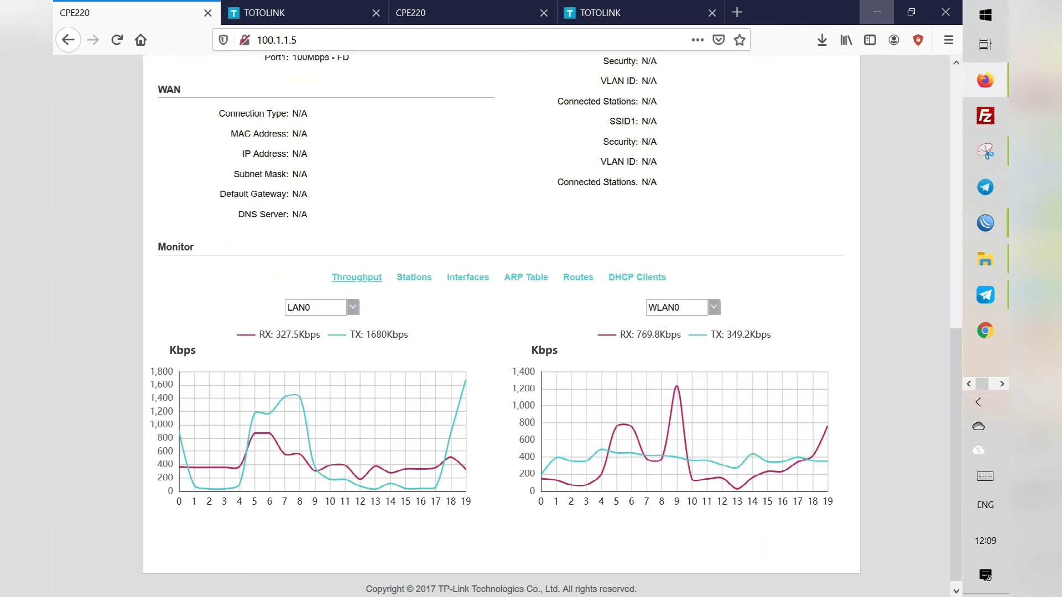
Step: Show WLAN0 in the wireless throughput graph and switch the LAN0 graph to LAN0+LAN1
{"action": "left_click", "coordinate": [678, 309]}
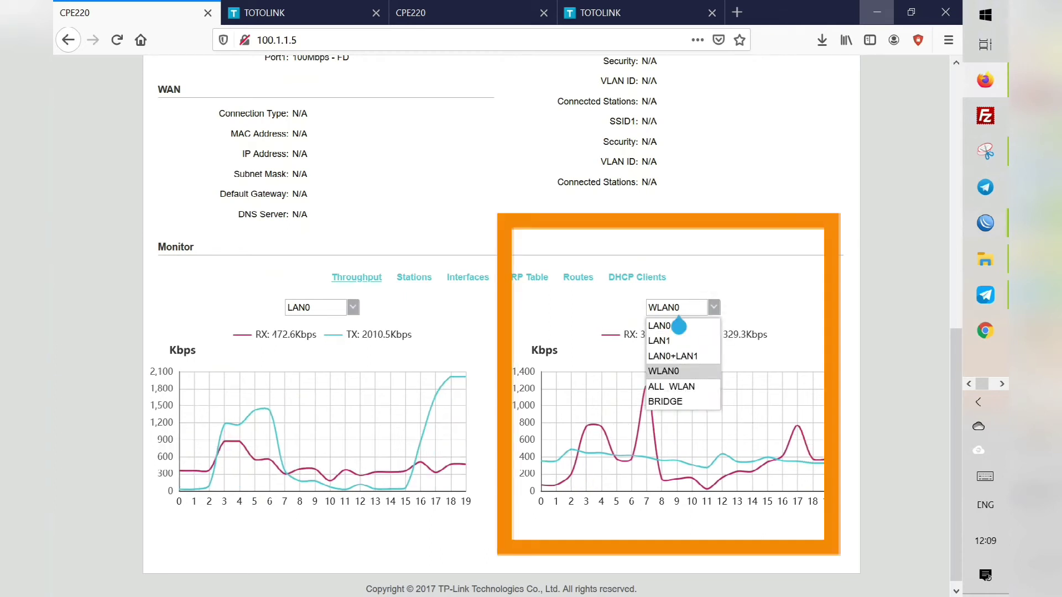
{"action": "left_click", "coordinate": [678, 371]}
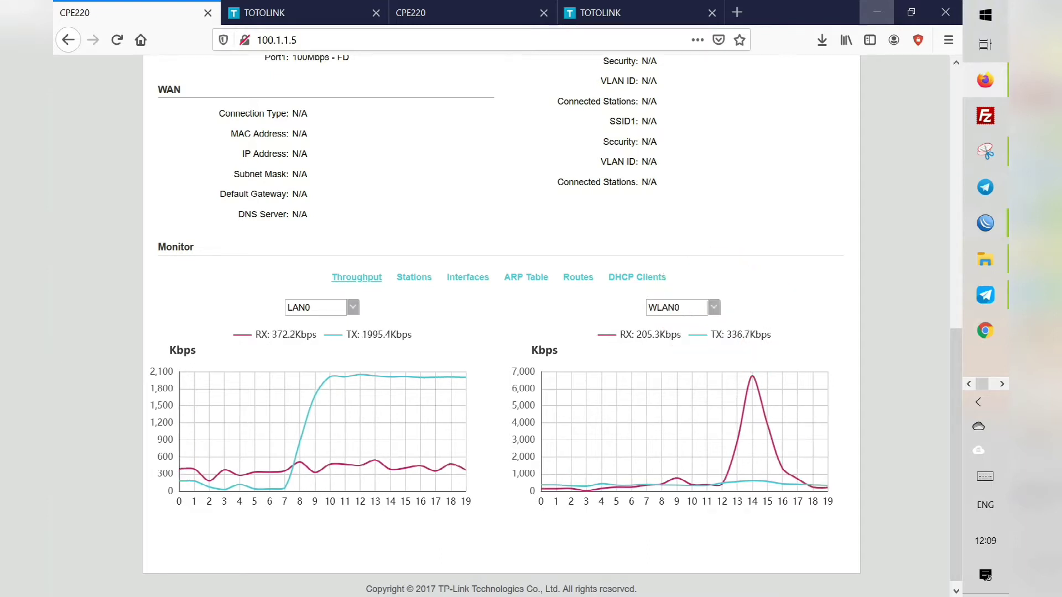
{"action": "mouse_move", "coordinate": [389, 411]}
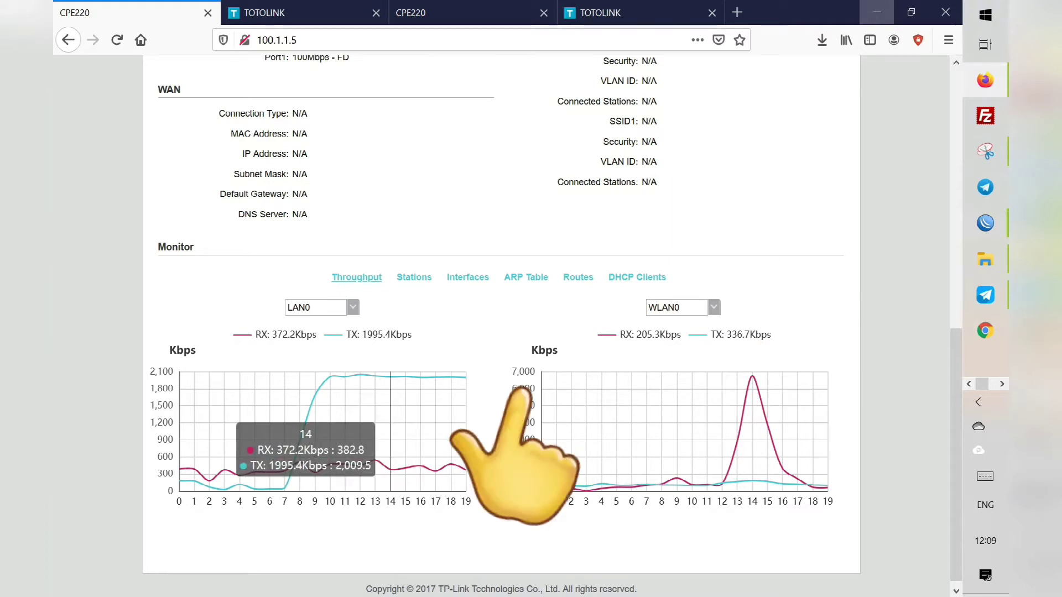
{"action": "left_click", "coordinate": [353, 307]}
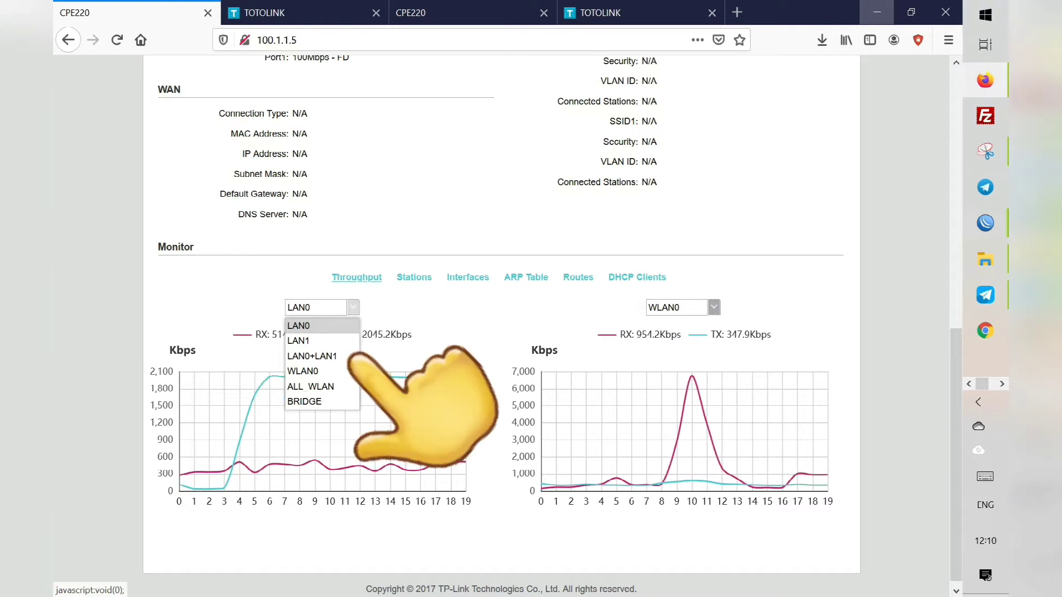
{"action": "left_click", "coordinate": [312, 355]}
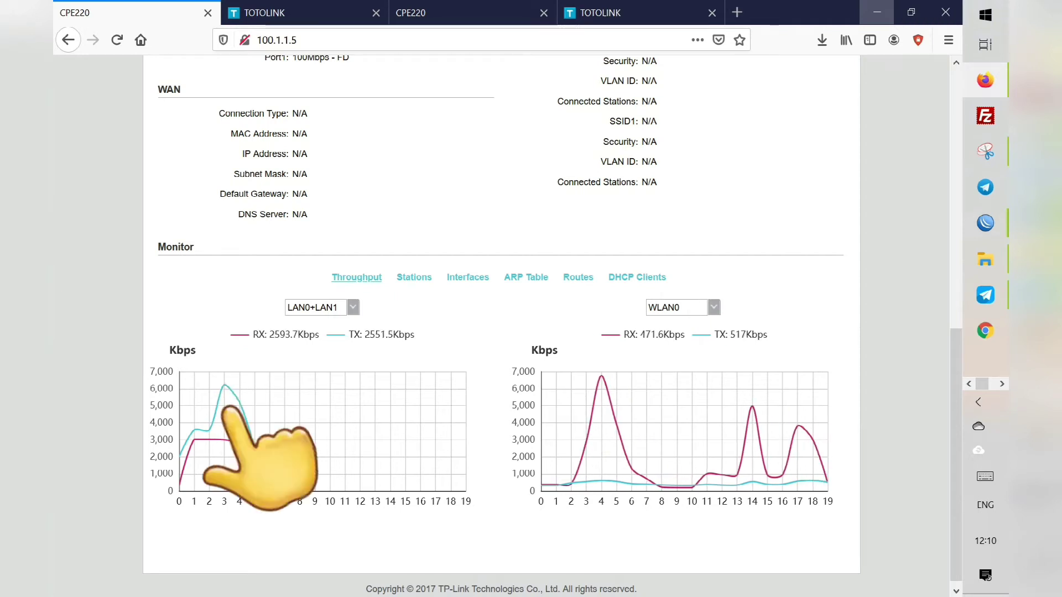
Step: Compare the throughput monitor with the device information, wireless settings, LAN and radio status sections of the status page
{"action": "scroll", "coordinate": [501, 321], "scroll_direction": "up", "scroll_amount": 2}
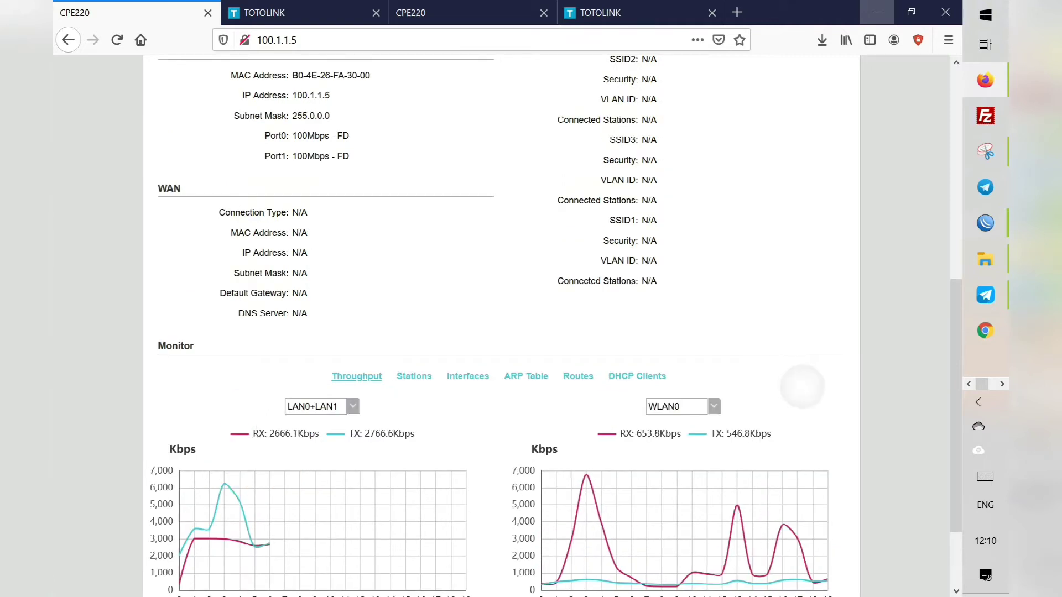
{"action": "scroll", "coordinate": [501, 321], "scroll_direction": "up", "scroll_amount": 1}
{"action": "scroll", "coordinate": [501, 321], "scroll_direction": "down", "scroll_amount": 3}
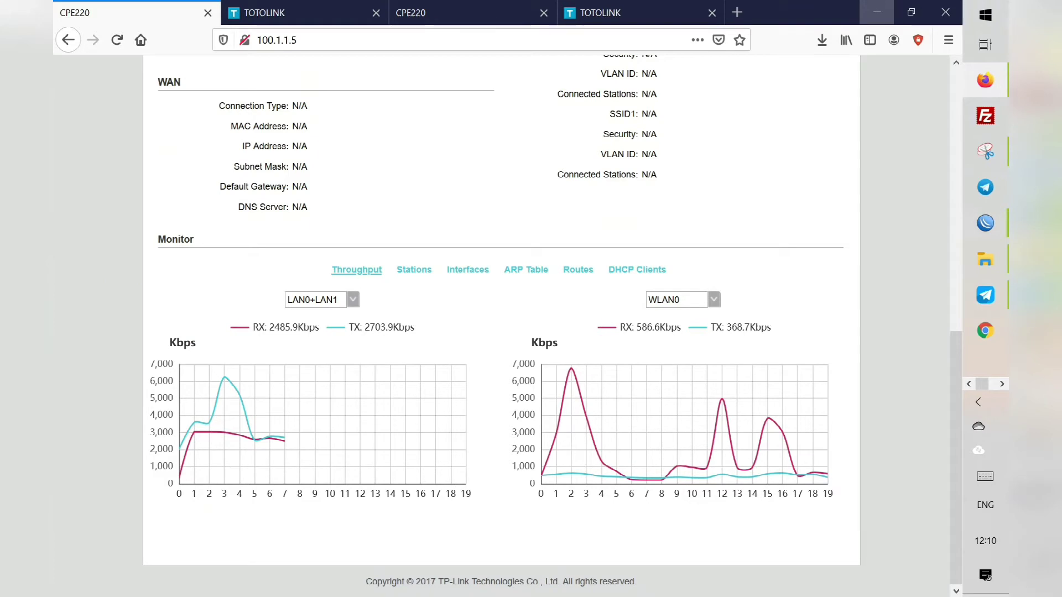
{"action": "scroll", "coordinate": [501, 320], "scroll_direction": "up", "scroll_amount": 4}
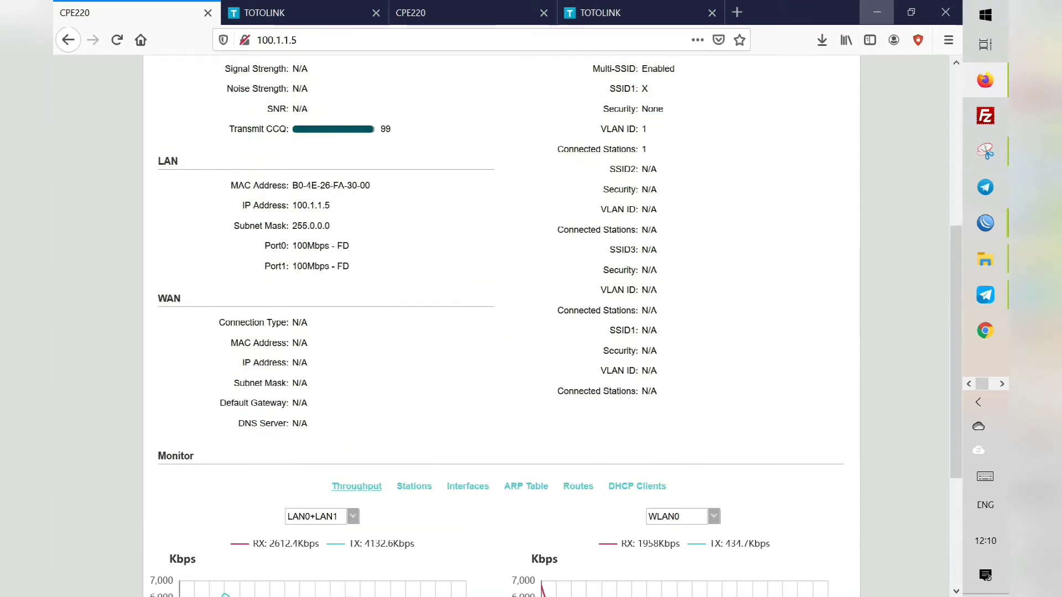
{"action": "scroll", "coordinate": [501, 321], "scroll_direction": "up", "scroll_amount": 5}
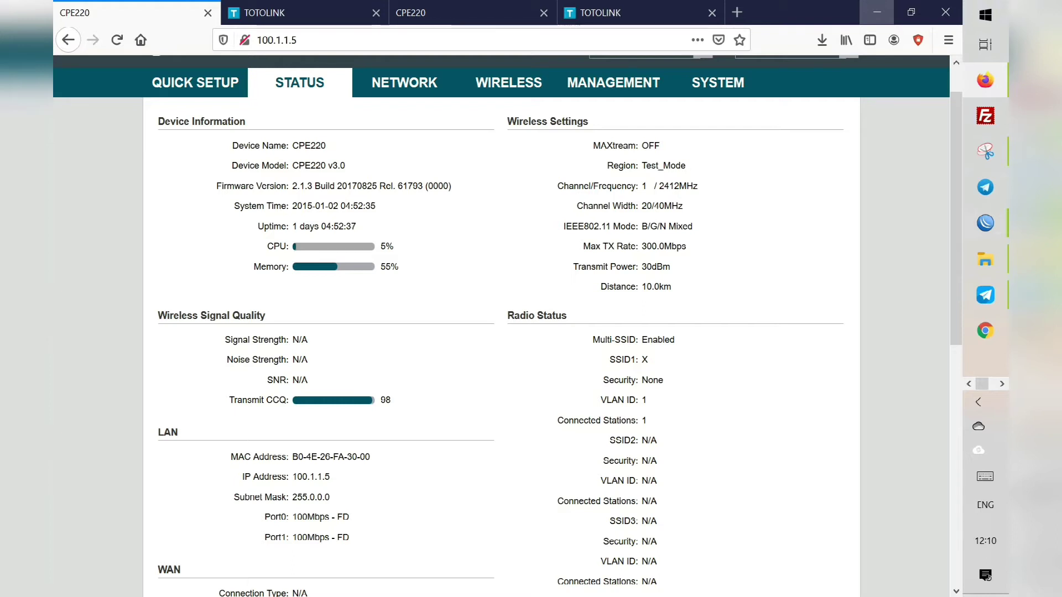
{"action": "scroll", "coordinate": [501, 332], "scroll_direction": "down", "scroll_amount": 6}
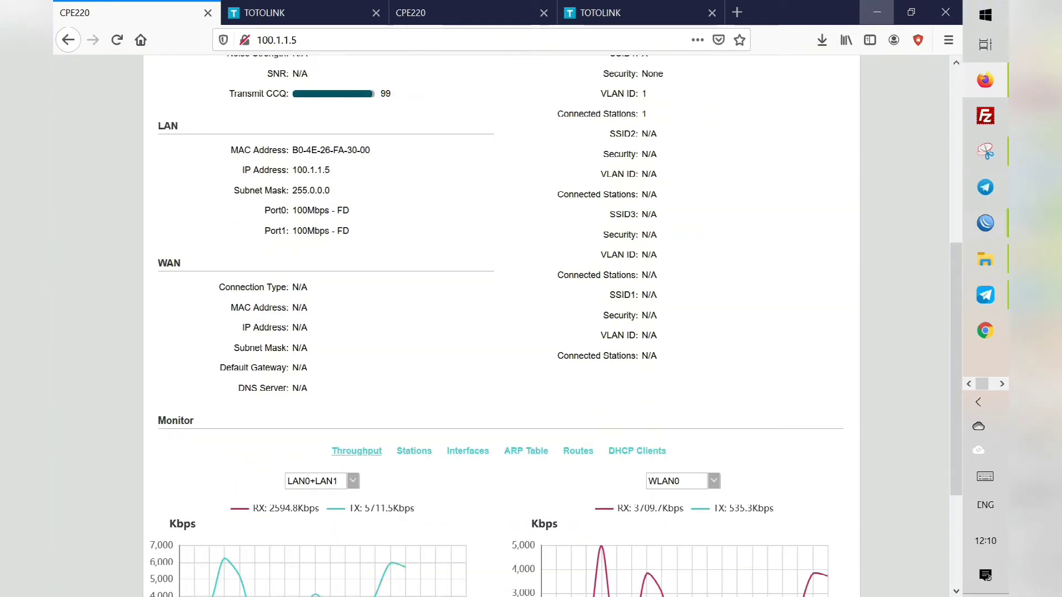
{"action": "scroll", "coordinate": [735, 161], "scroll_direction": "down", "scroll_amount": 1}
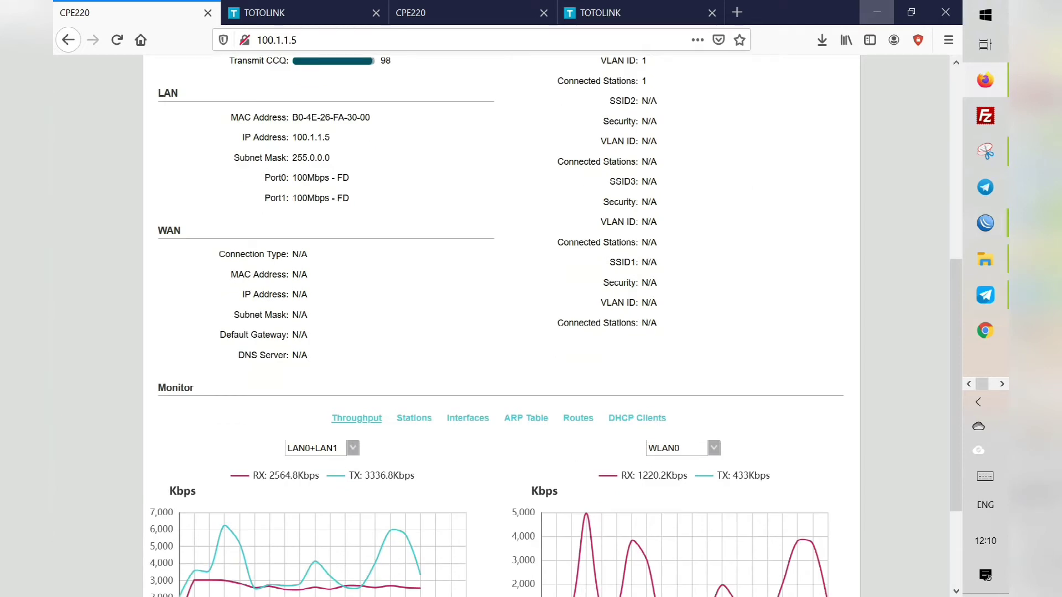
{"action": "scroll", "coordinate": [501, 327], "scroll_direction": "up", "scroll_amount": 7}
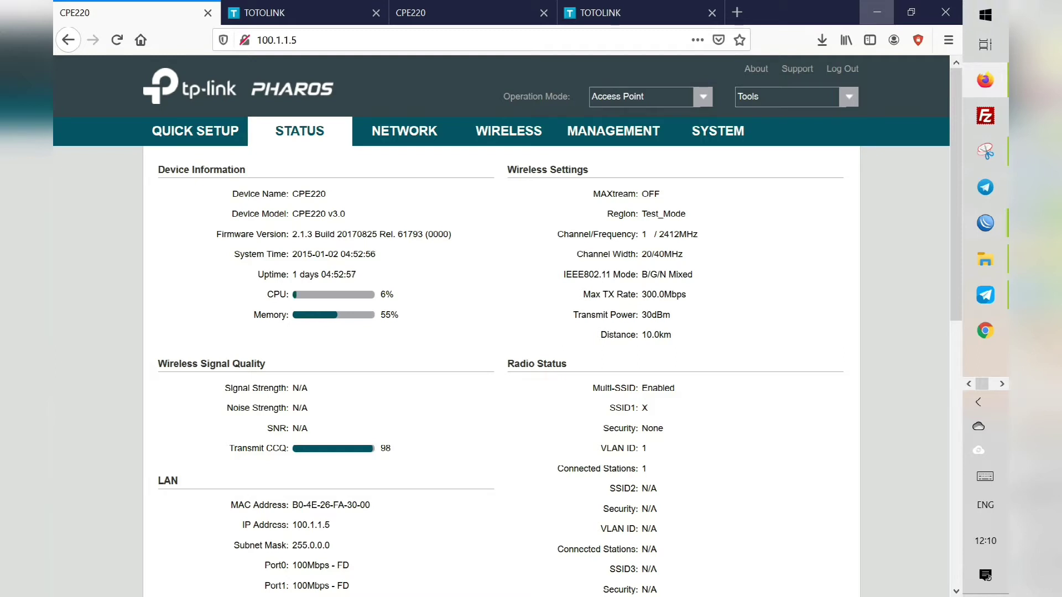
{"action": "scroll", "coordinate": [501, 326], "scroll_direction": "down", "scroll_amount": 2}
{"action": "scroll", "coordinate": [501, 326], "scroll_direction": "up", "scroll_amount": 2}
Step: Open the wireless configuration page and review the transmit power, other basic wireless settings and wireless AP settings
{"action": "left_click", "coordinate": [508, 131]}
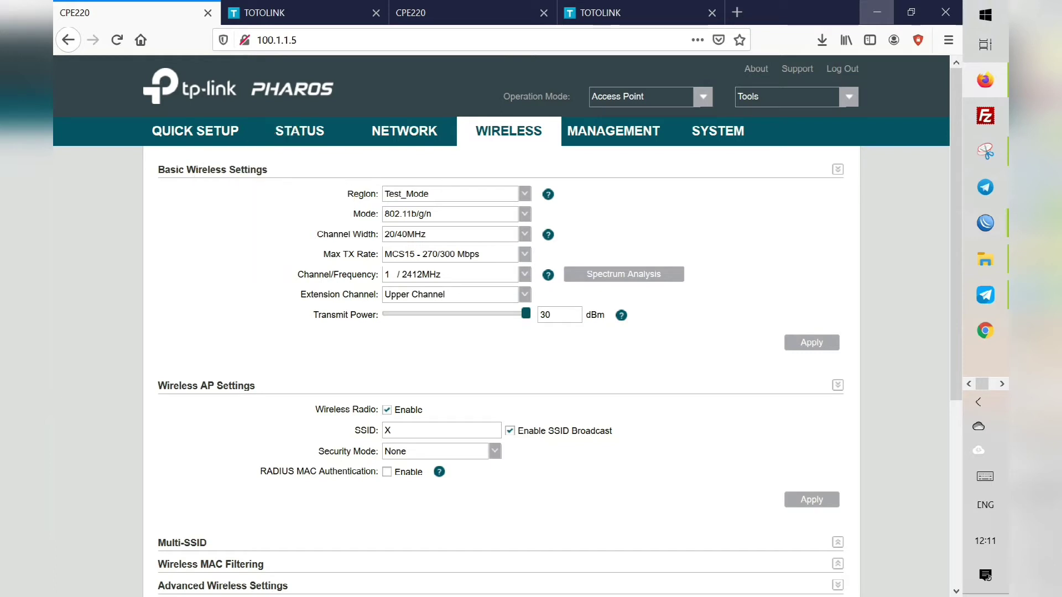
{"action": "left_click", "coordinate": [563, 314]}
{"action": "scroll", "coordinate": [674, 331], "scroll_direction": "down", "scroll_amount": 1}
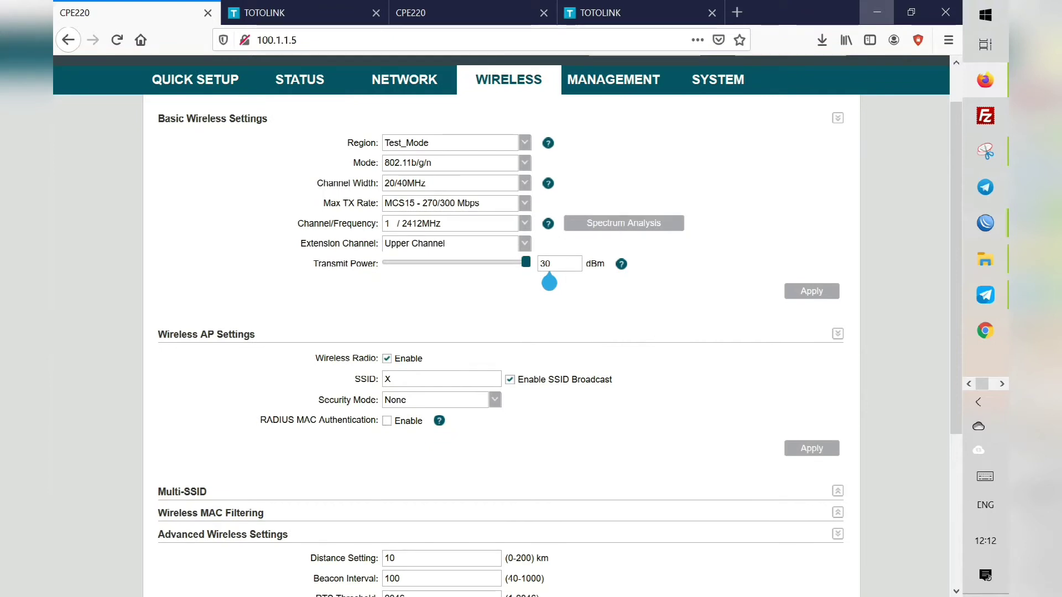
{"action": "scroll", "coordinate": [675, 330], "scroll_direction": "down", "scroll_amount": 1}
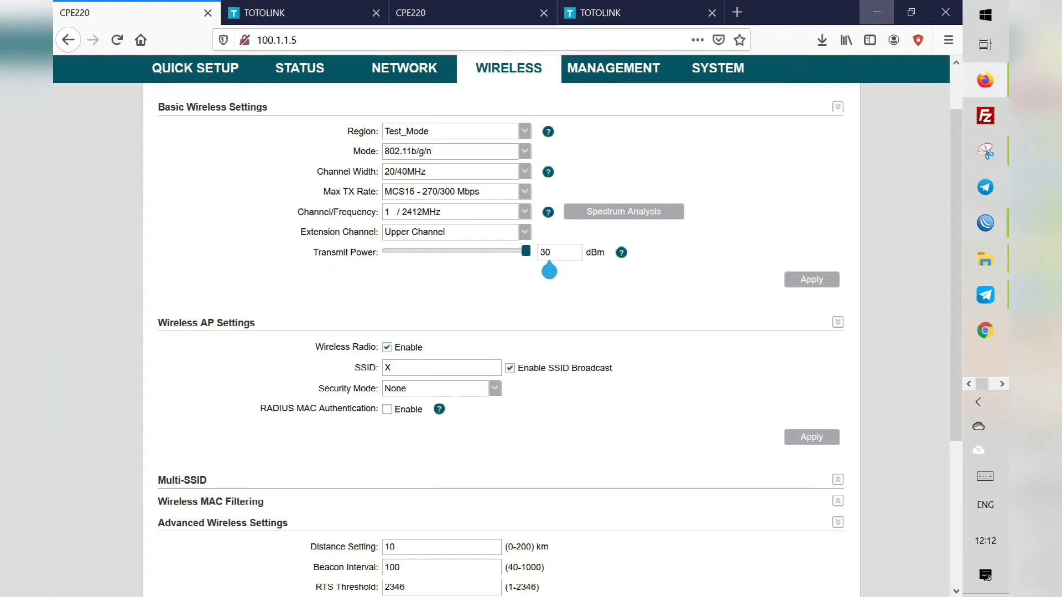
{"action": "scroll", "coordinate": [662, 415], "scroll_direction": "up", "scroll_amount": 2}
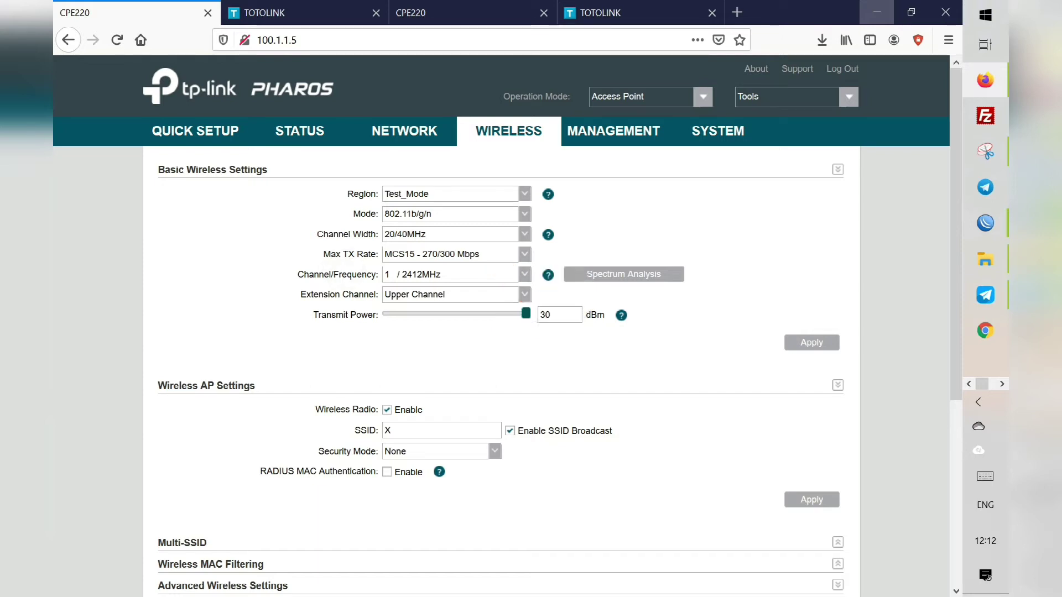
{"action": "scroll", "coordinate": [501, 332], "scroll_direction": "down", "scroll_amount": 2}
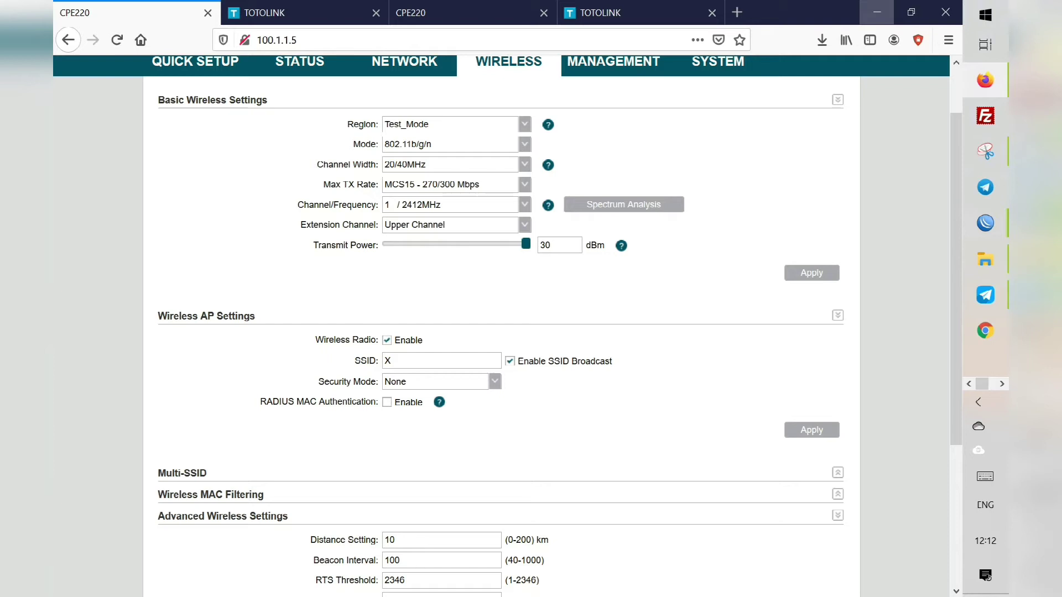
{"action": "scroll", "coordinate": [553, 326], "scroll_direction": "down", "scroll_amount": 1}
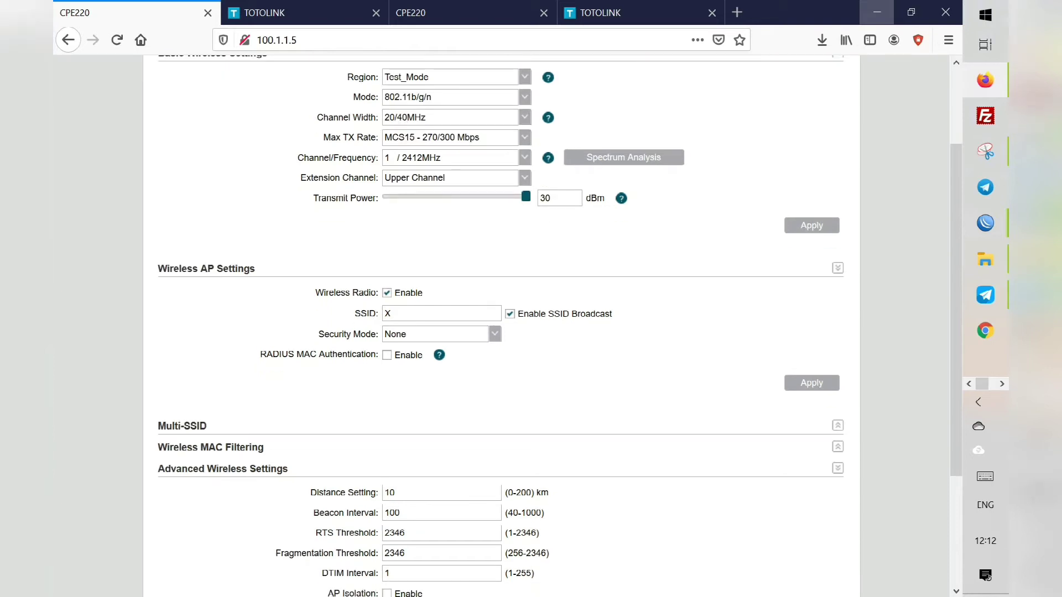
{"action": "scroll", "coordinate": [553, 326], "scroll_direction": "up", "scroll_amount": 2}
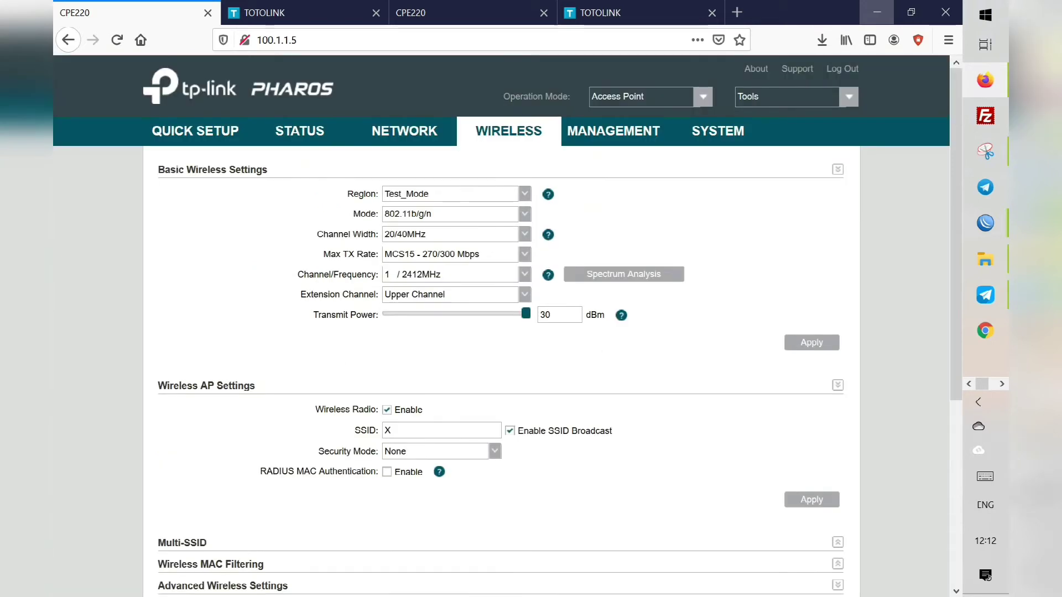
Step: Examine the available channel/frequency options in Basic Wireless Settings, then close the list without choosing another channel
{"action": "left_click", "coordinate": [525, 274]}
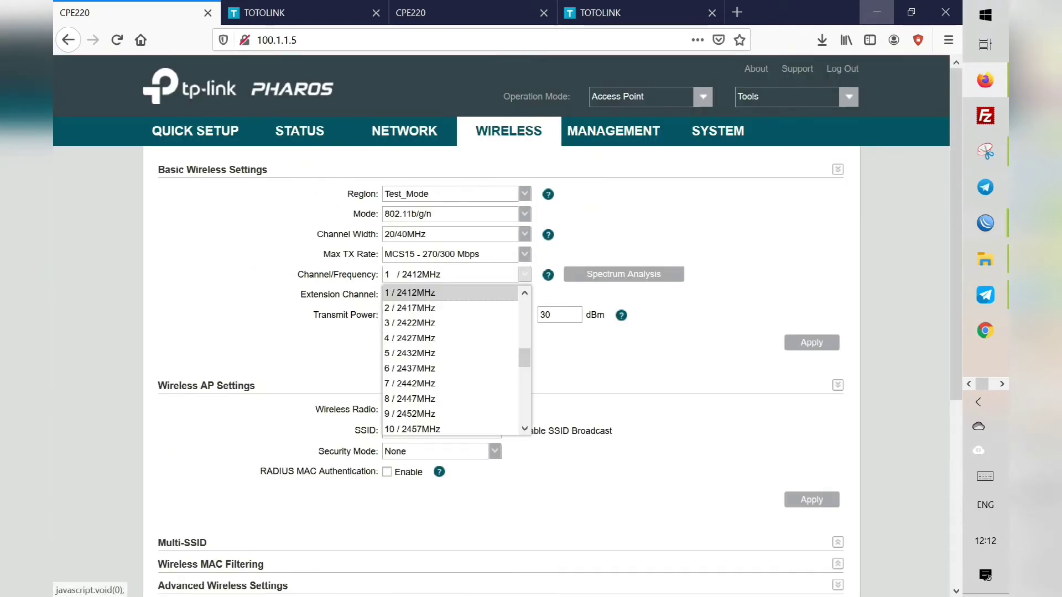
{"action": "left_click_drag", "start_coordinate": [525, 352], "coordinate": [519, 298]}
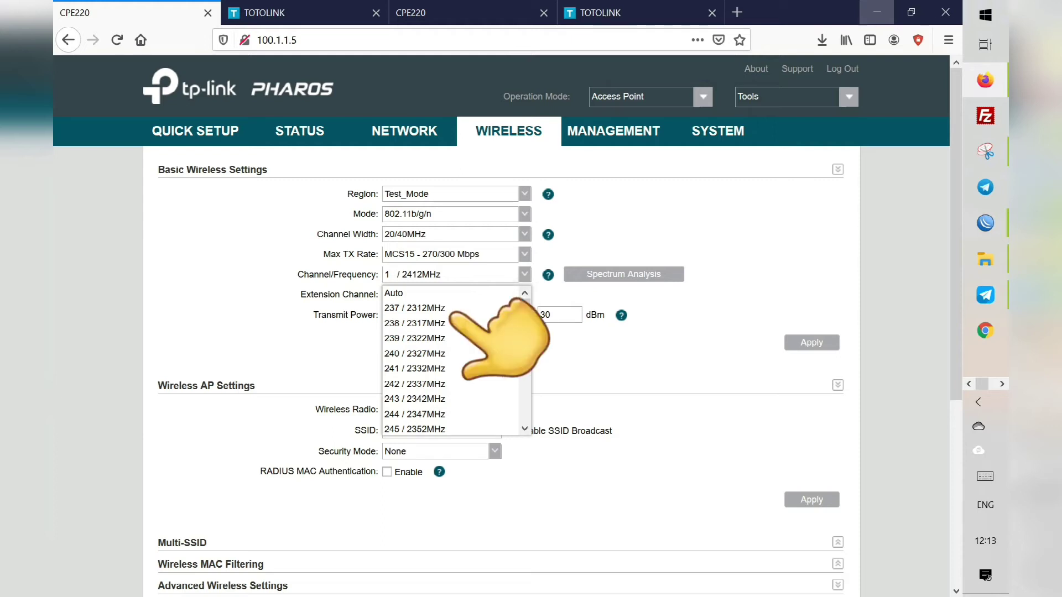
{"action": "left_click_drag", "start_coordinate": [524, 308], "coordinate": [521, 367]}
{"action": "scroll", "coordinate": [521, 368], "scroll_direction": "down", "scroll_amount": 1}
{"action": "scroll", "coordinate": [477, 329], "scroll_direction": "down", "scroll_amount": 1}
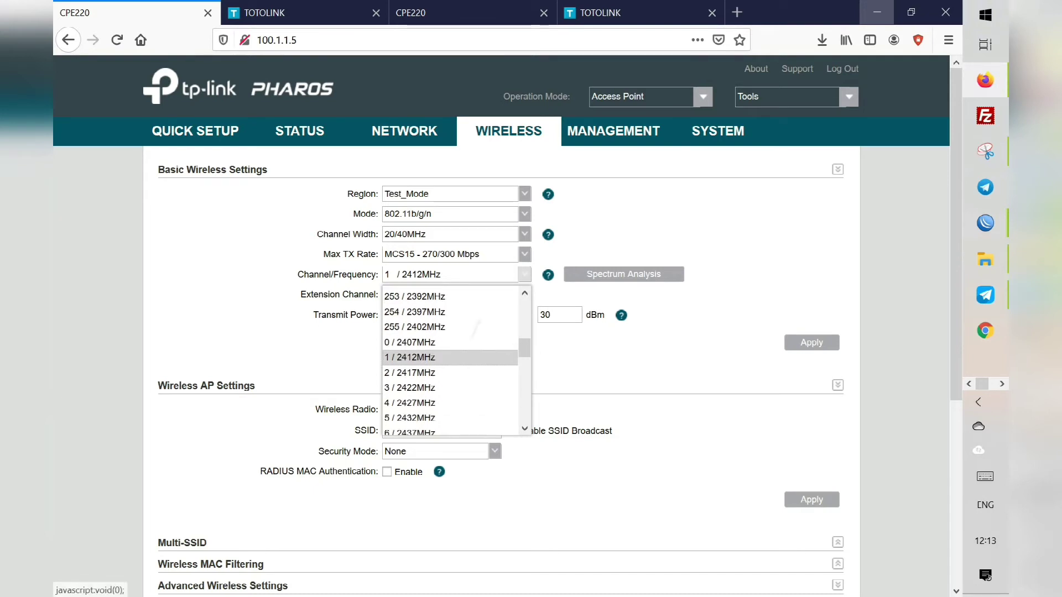
{"action": "scroll", "coordinate": [476, 329], "scroll_direction": "down", "scroll_amount": 1}
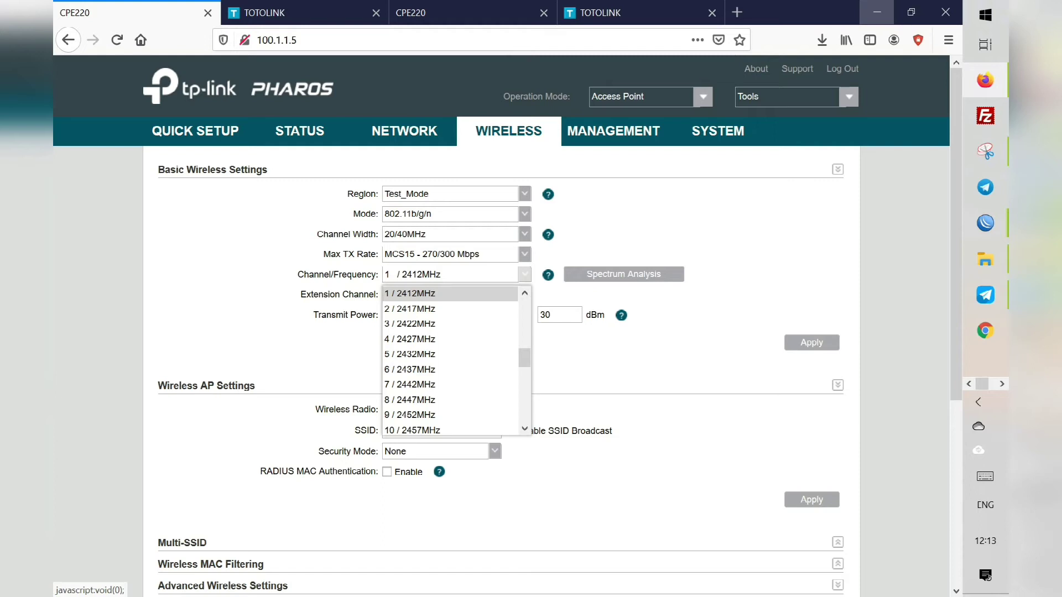
{"action": "scroll", "coordinate": [450, 360], "scroll_direction": "down", "scroll_amount": 4}
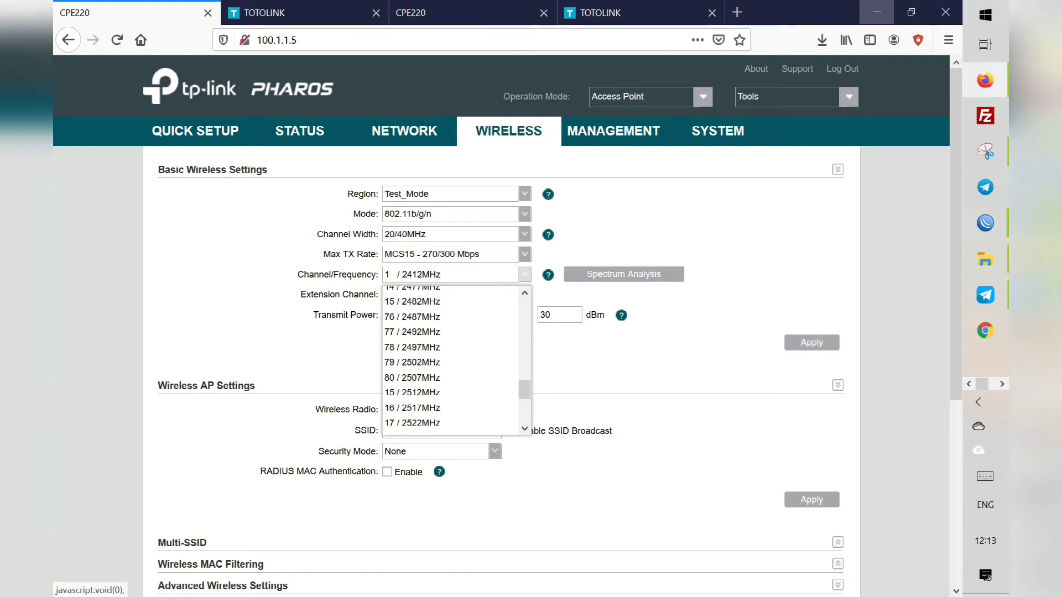
{"action": "scroll", "coordinate": [451, 359], "scroll_direction": "up", "scroll_amount": 1}
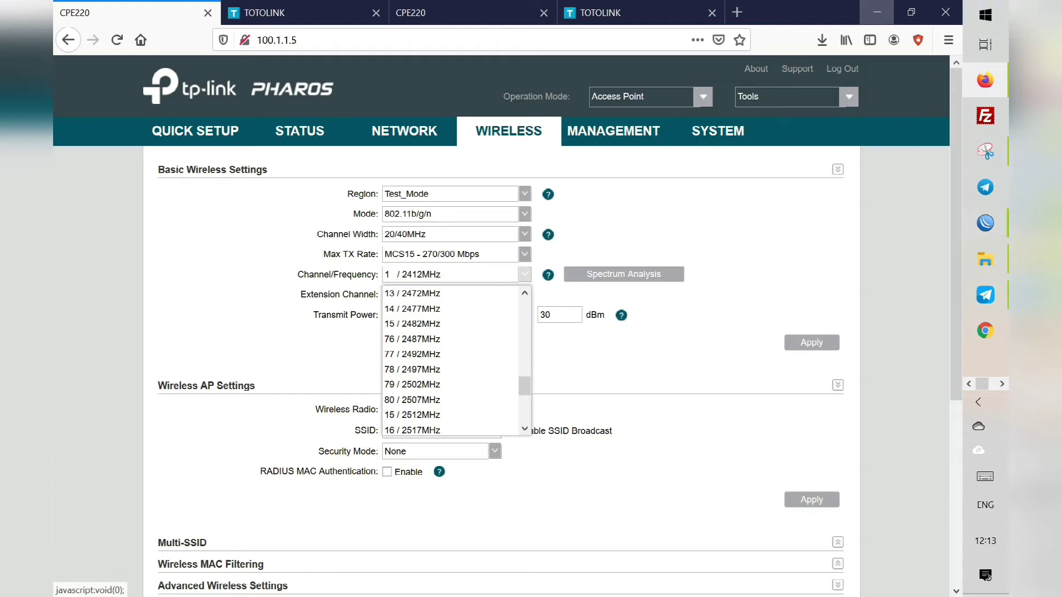
{"action": "scroll", "coordinate": [451, 359], "scroll_direction": "up", "scroll_amount": 2}
{"action": "scroll", "coordinate": [462, 407], "scroll_direction": "up", "scroll_amount": 1}
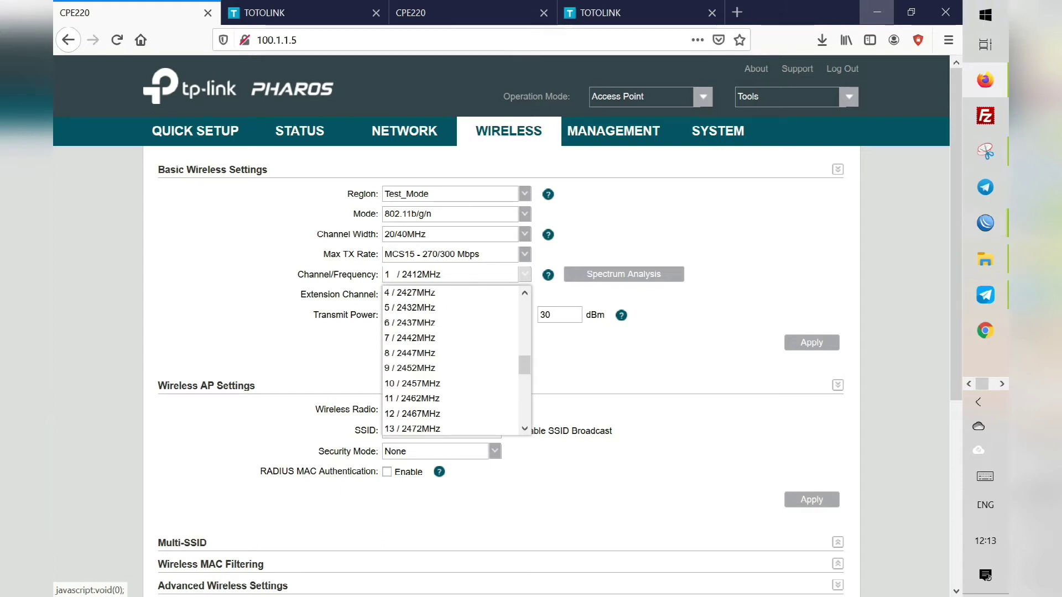
{"action": "scroll", "coordinate": [456, 359], "scroll_direction": "down", "scroll_amount": 2}
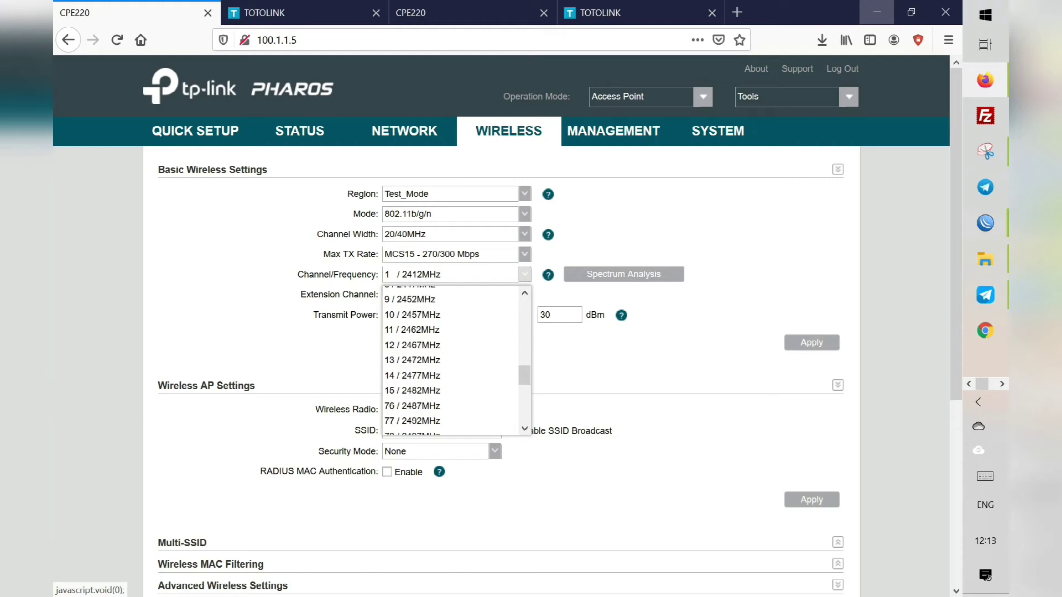
{"action": "left_click", "coordinate": [641, 382]}
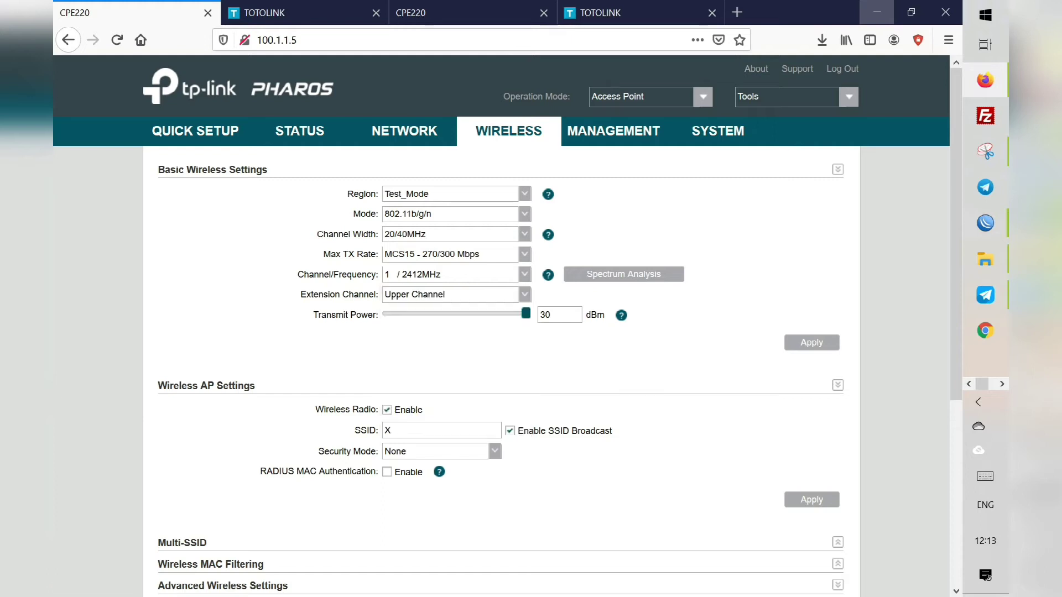
Step: Review the Advanced Wireless Settings, including distance, beacon interval, thresholds, AP isolation, Short GI, WMM and QoS
{"action": "scroll", "coordinate": [674, 275], "scroll_direction": "down", "scroll_amount": 4}
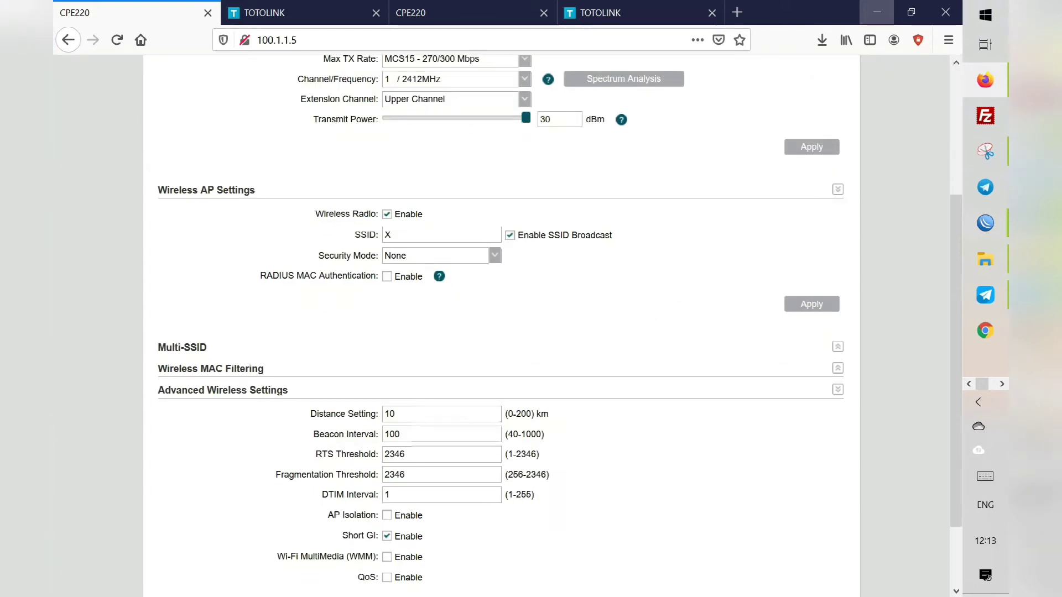
{"action": "scroll", "coordinate": [560, 304], "scroll_direction": "down", "scroll_amount": 1}
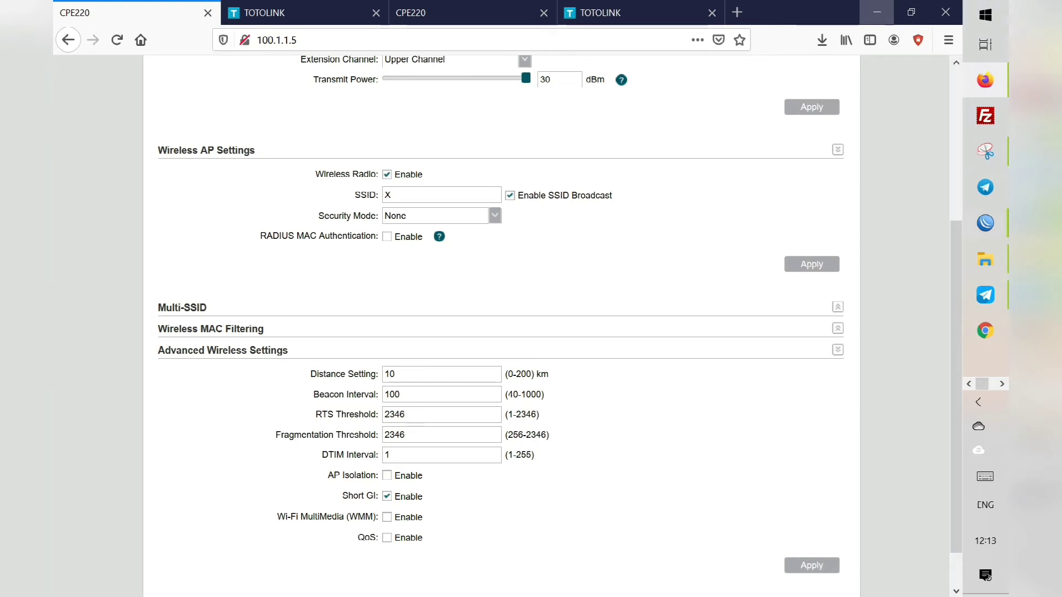
{"action": "scroll", "coordinate": [501, 309], "scroll_direction": "down", "scroll_amount": 1}
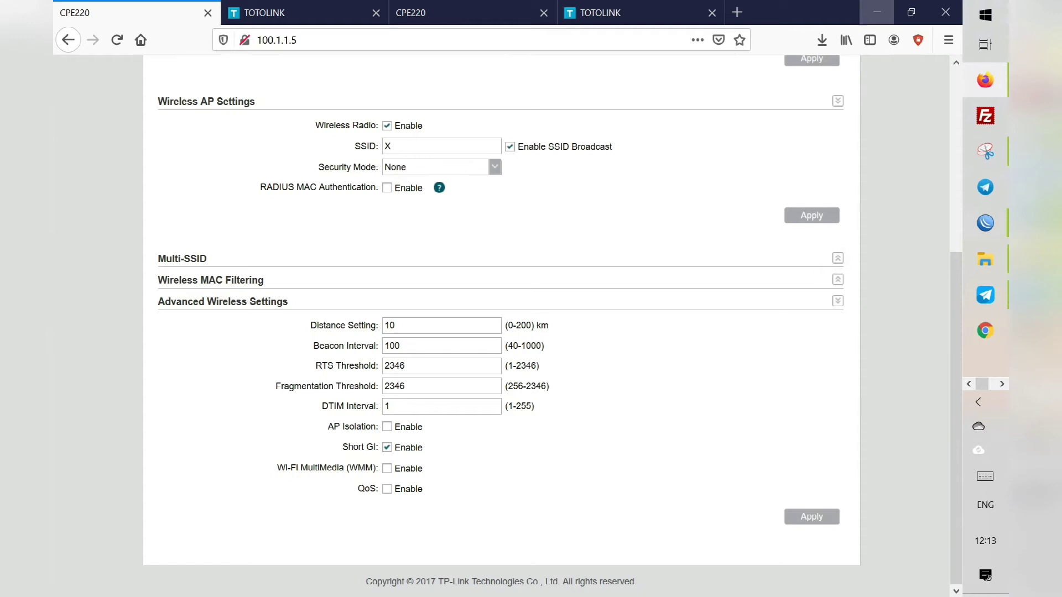
Step: Expand the Multi-SSID section and review its SSID list and security settings alongside the Advanced Wireless Settings
{"action": "left_click", "coordinate": [838, 258]}
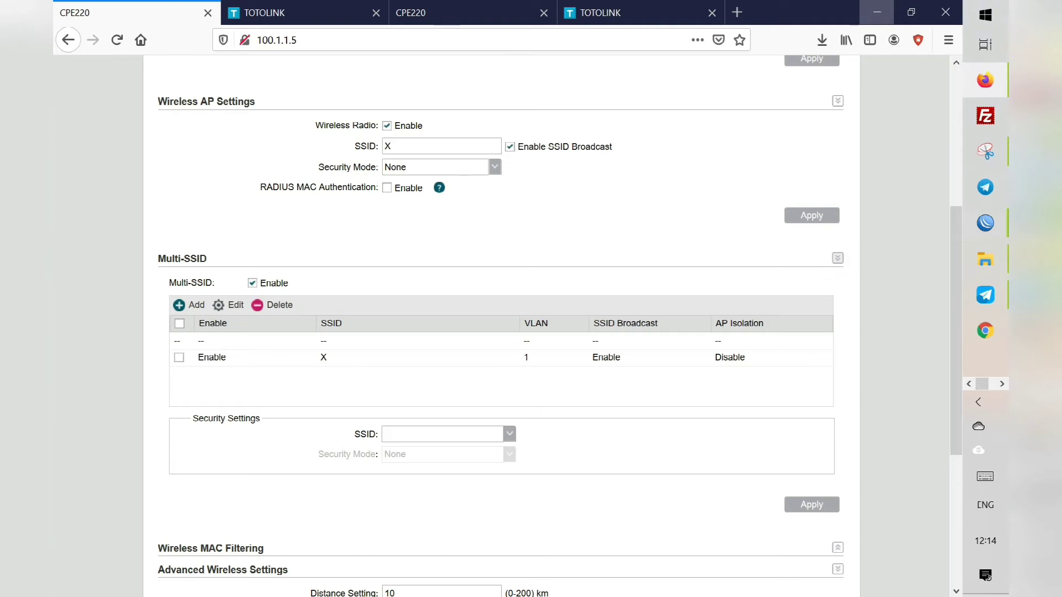
{"action": "scroll", "coordinate": [501, 326], "scroll_direction": "down", "scroll_amount": 5}
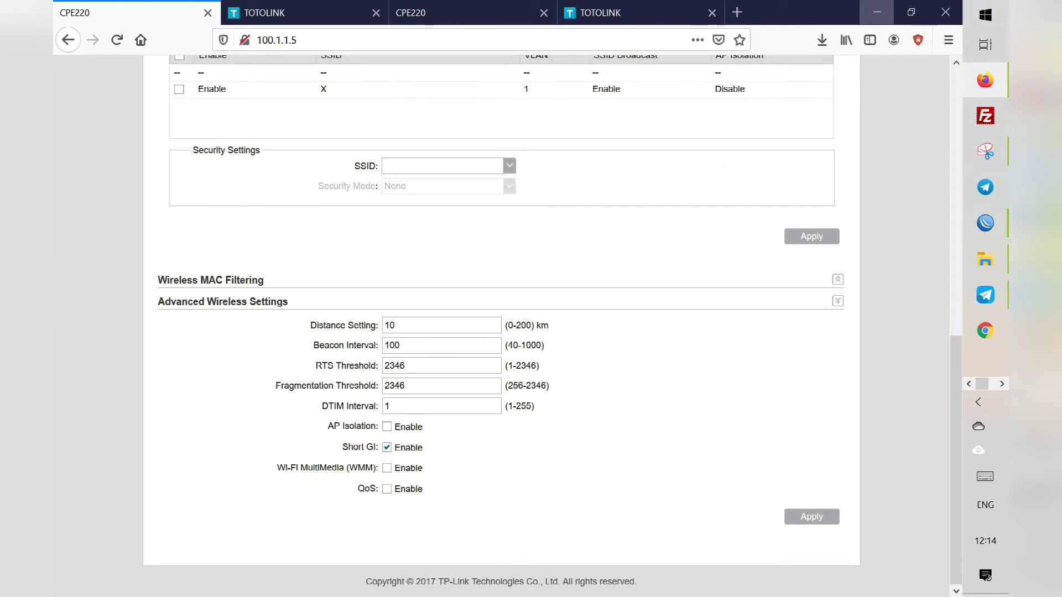
{"action": "scroll", "coordinate": [501, 326], "scroll_direction": "up", "scroll_amount": 1}
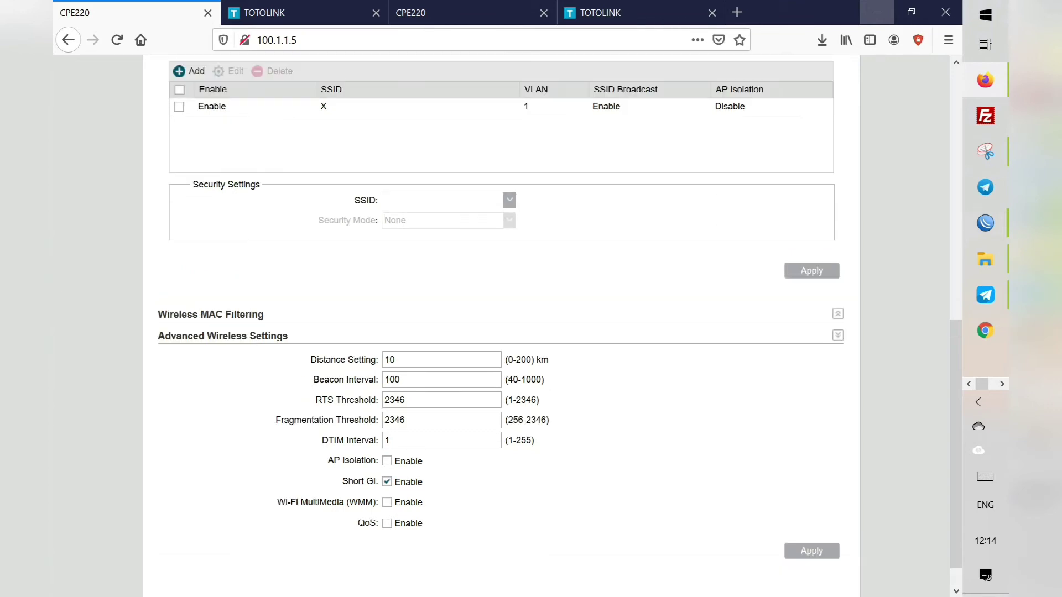
{"action": "scroll", "coordinate": [552, 311], "scroll_direction": "down", "scroll_amount": 1}
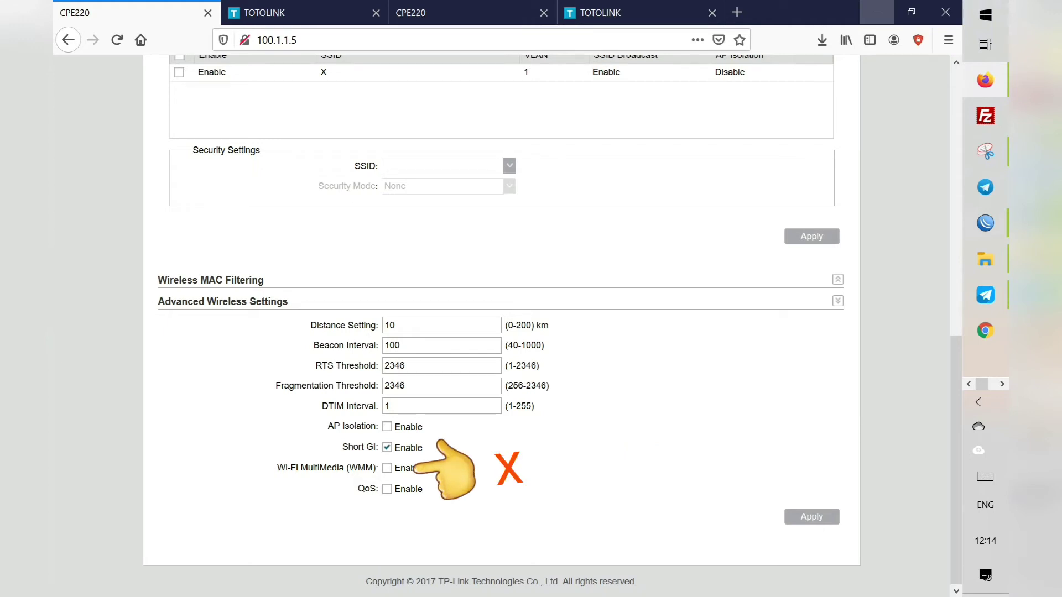
{"action": "scroll", "coordinate": [501, 327], "scroll_direction": "up", "scroll_amount": 3}
{"action": "scroll", "coordinate": [501, 327], "scroll_direction": "up", "scroll_amount": 6}
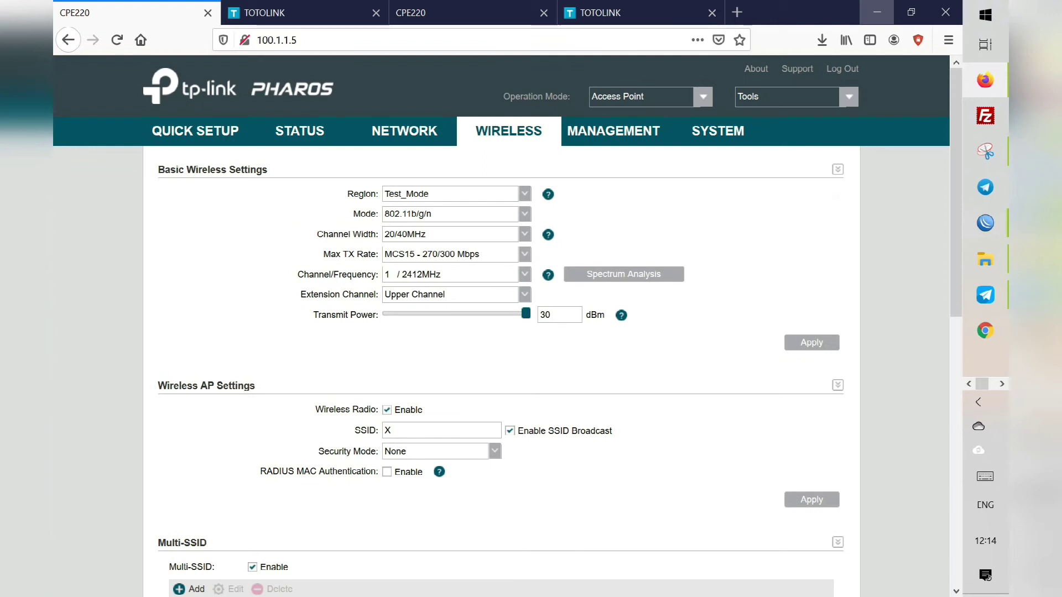
Step: Open the management page and review the system log, Ping Watch Dog, Dynamic DNS, web server and SNMP agent settings
{"action": "left_click", "coordinate": [613, 131]}
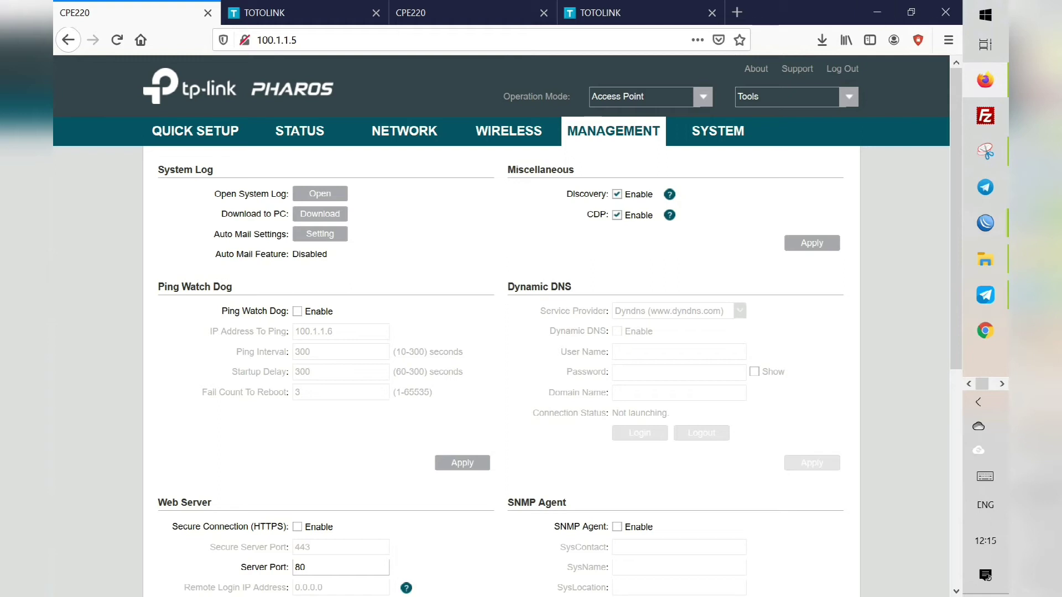
{"action": "scroll", "coordinate": [501, 326], "scroll_direction": "down", "scroll_amount": 1}
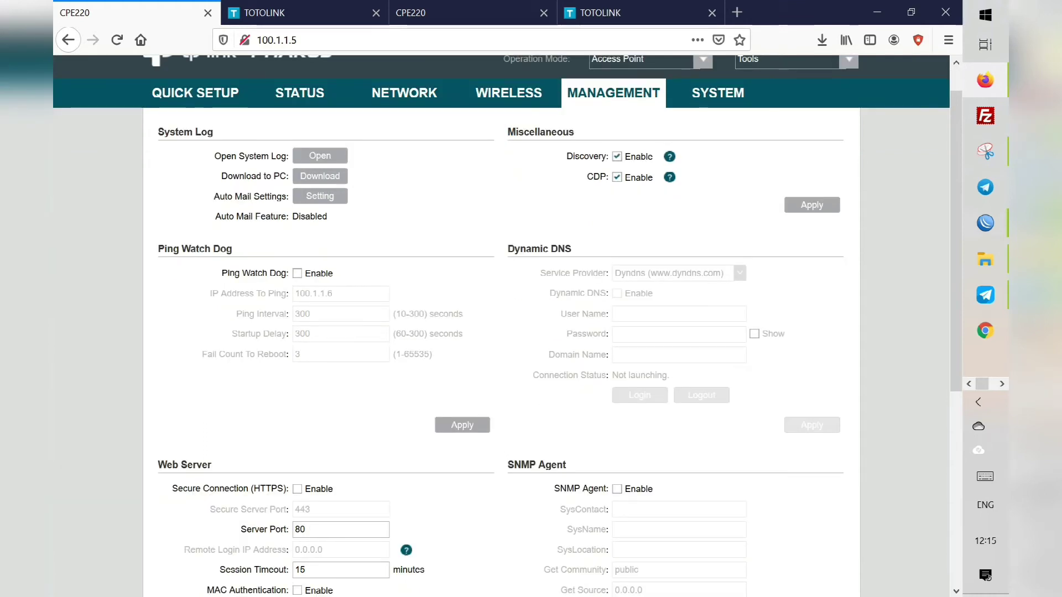
{"action": "scroll", "coordinate": [500, 326], "scroll_direction": "up", "scroll_amount": 1}
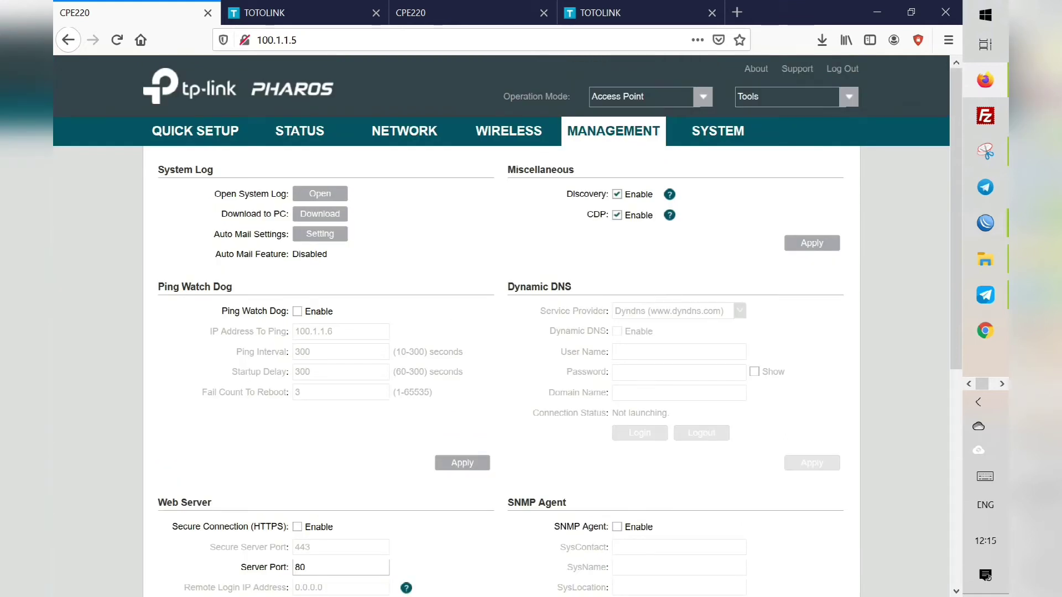
{"action": "scroll", "coordinate": [501, 326], "scroll_direction": "down", "scroll_amount": 1}
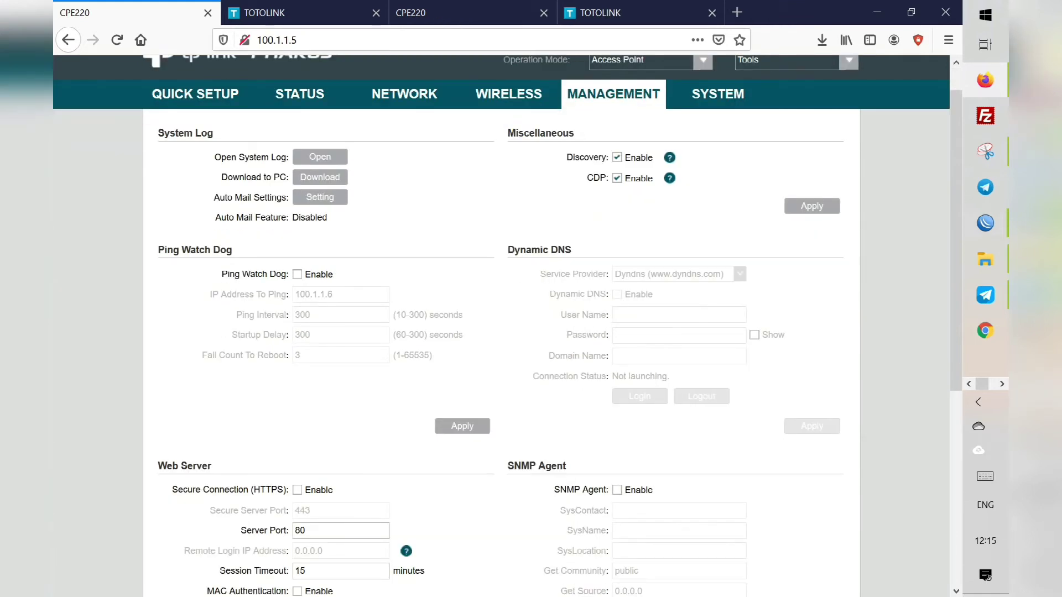
{"action": "scroll", "coordinate": [501, 327], "scroll_direction": "down", "scroll_amount": 4}
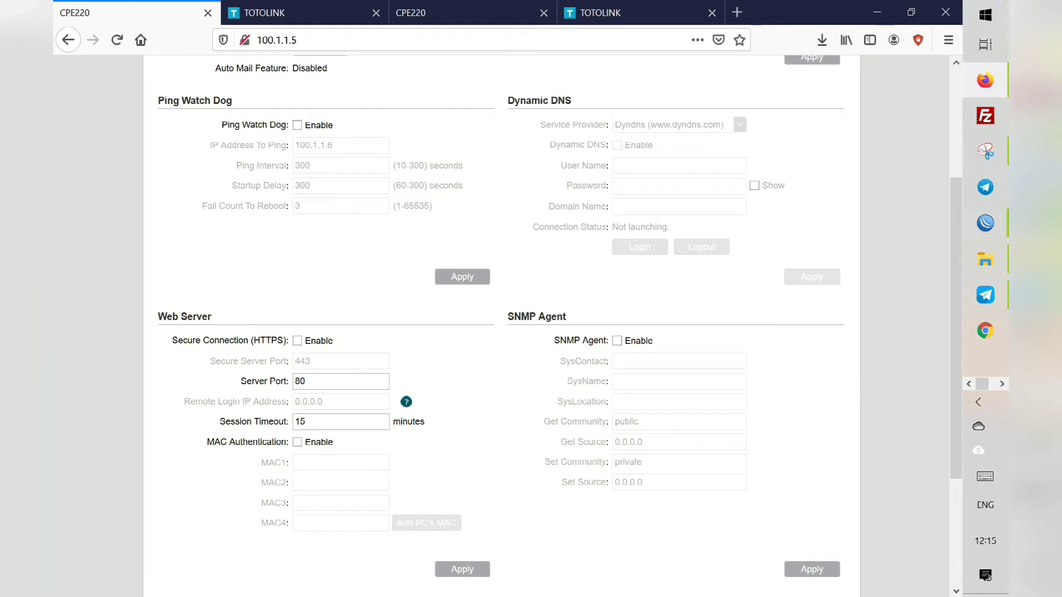
{"action": "scroll", "coordinate": [501, 326], "scroll_direction": "down", "scroll_amount": 5}
{"action": "scroll", "coordinate": [501, 326], "scroll_direction": "up", "scroll_amount": 6}
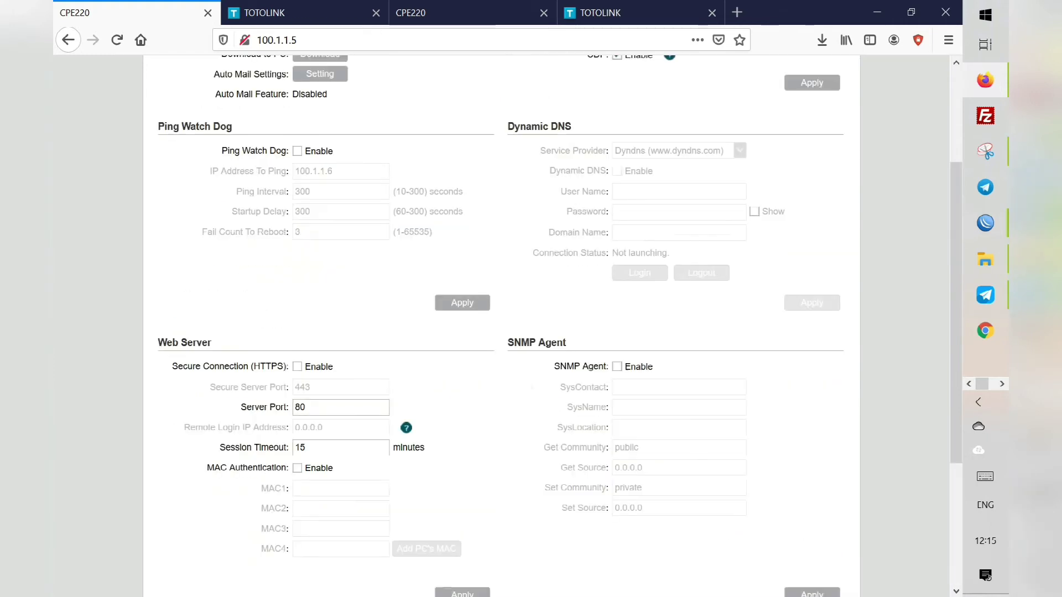
{"action": "scroll", "coordinate": [509, 475], "scroll_direction": "up", "scroll_amount": 2}
{"action": "scroll", "coordinate": [509, 474], "scroll_direction": "down", "scroll_amount": 4}
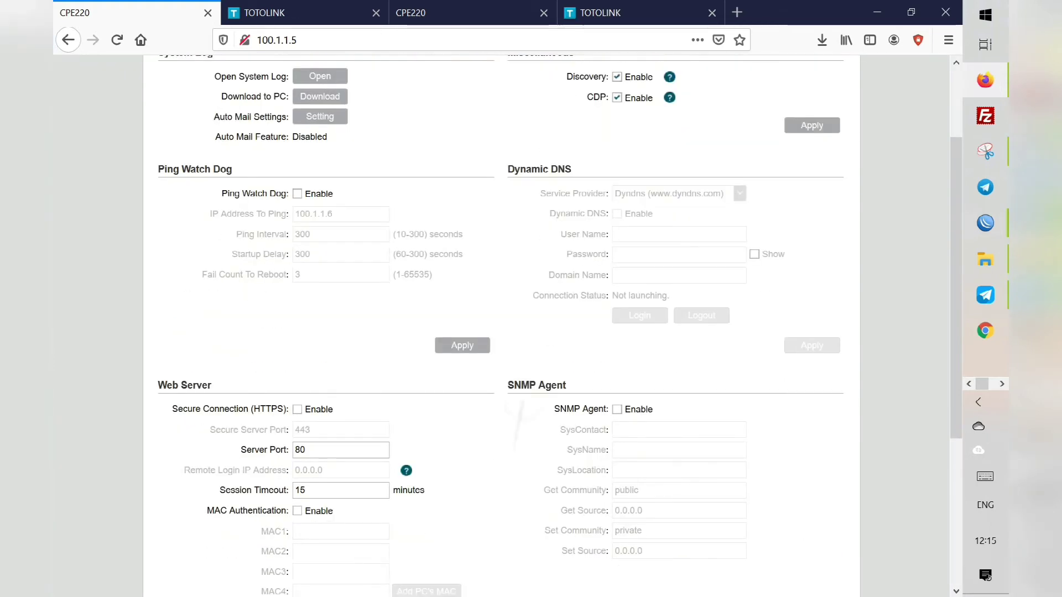
{"action": "scroll", "coordinate": [501, 326], "scroll_direction": "up", "scroll_amount": 4}
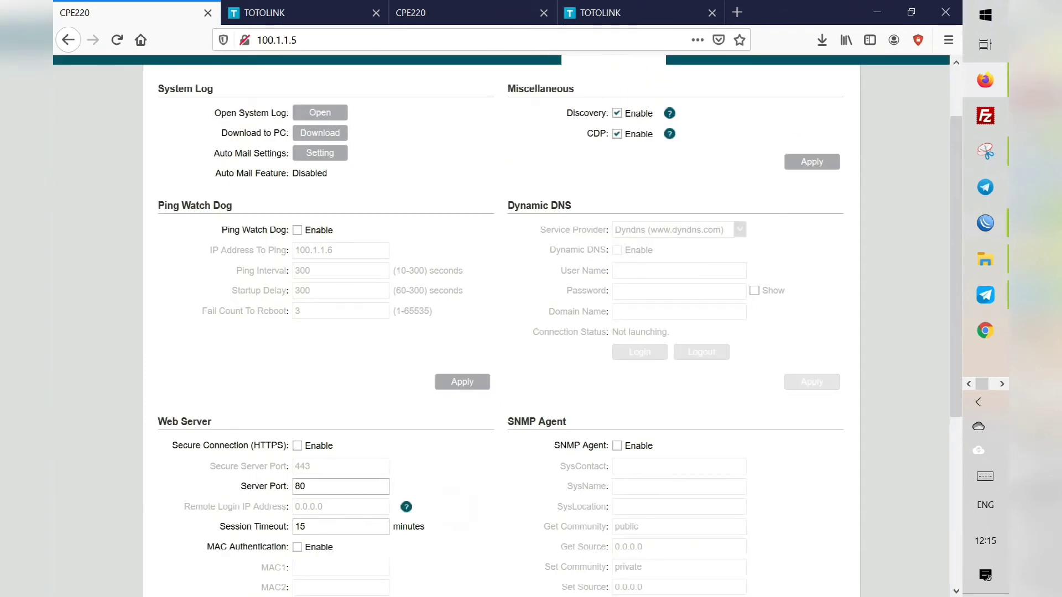
{"action": "scroll", "coordinate": [492, 414], "scroll_direction": "down", "scroll_amount": 3}
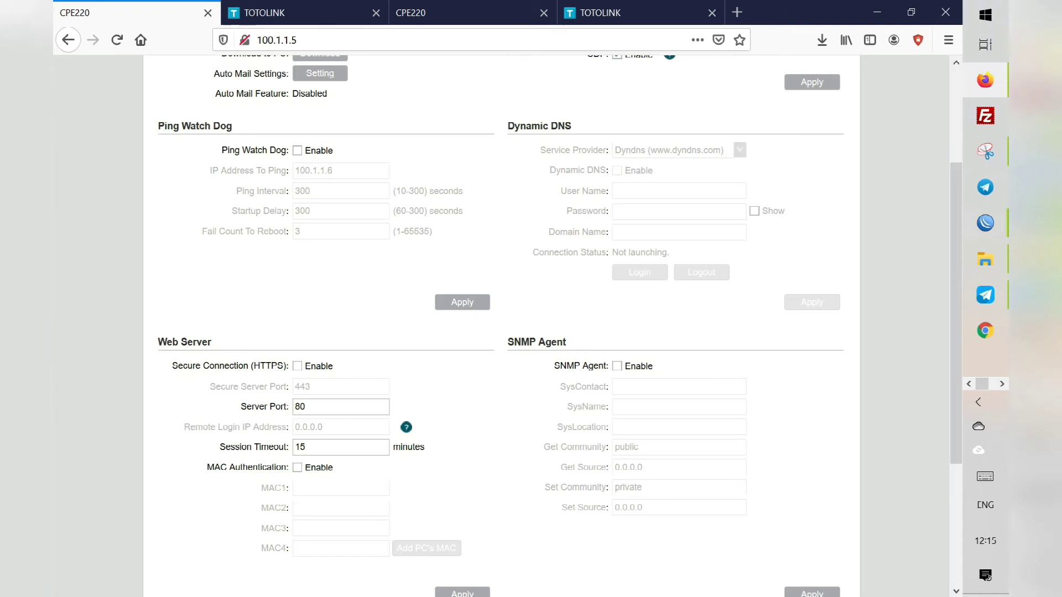
{"action": "scroll", "coordinate": [501, 326], "scroll_direction": "up", "scroll_amount": 6}
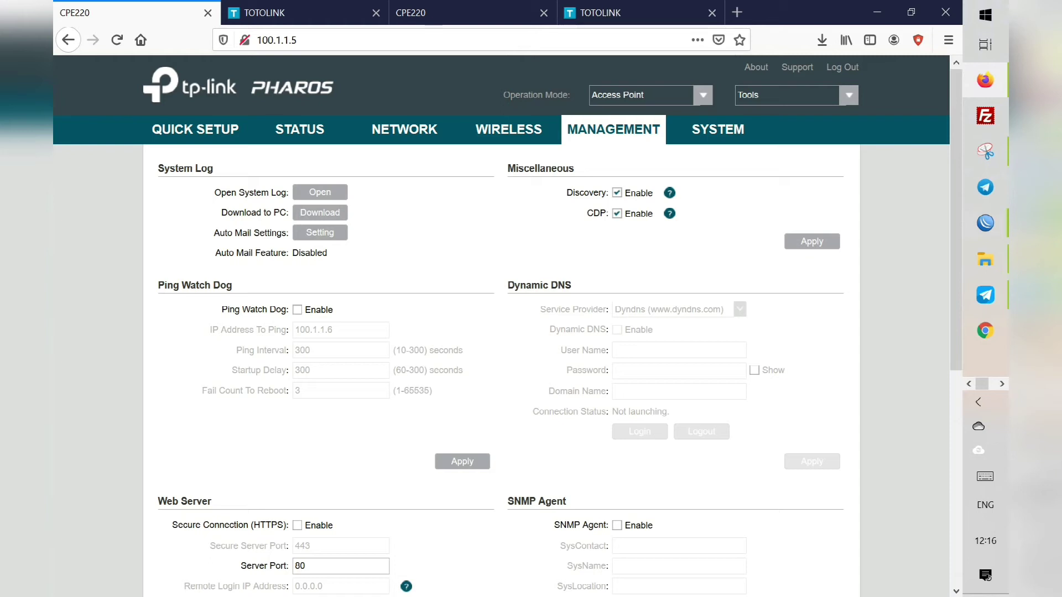
Step: Switch to the TOTOLINK N300RH router's page, reload it and review the WISP status, LAN configuration and system sections
{"action": "key", "text": "ctrl+Tab"}
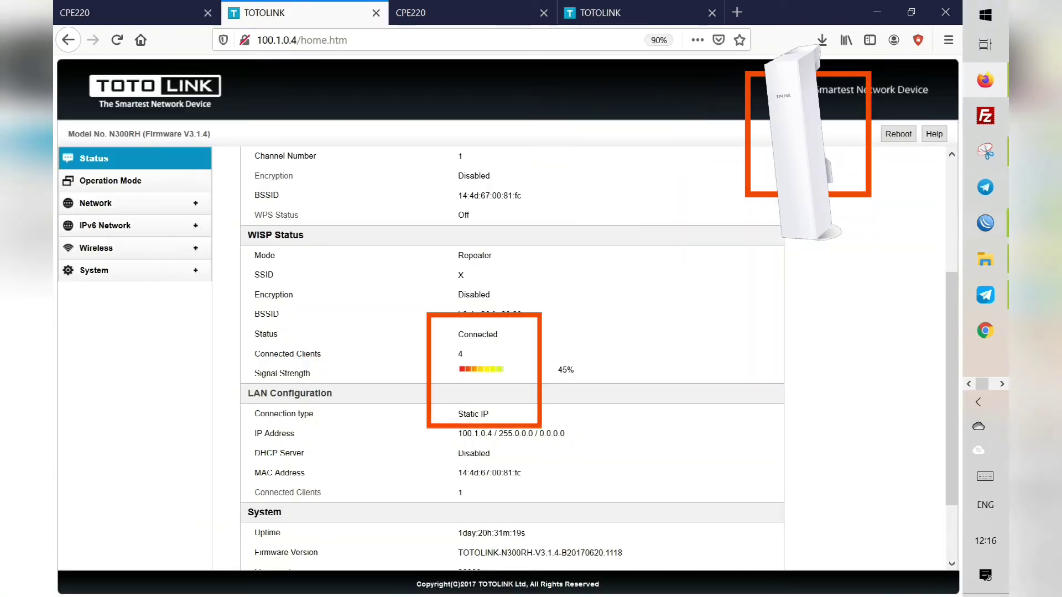
{"action": "left_click", "coordinate": [117, 40]}
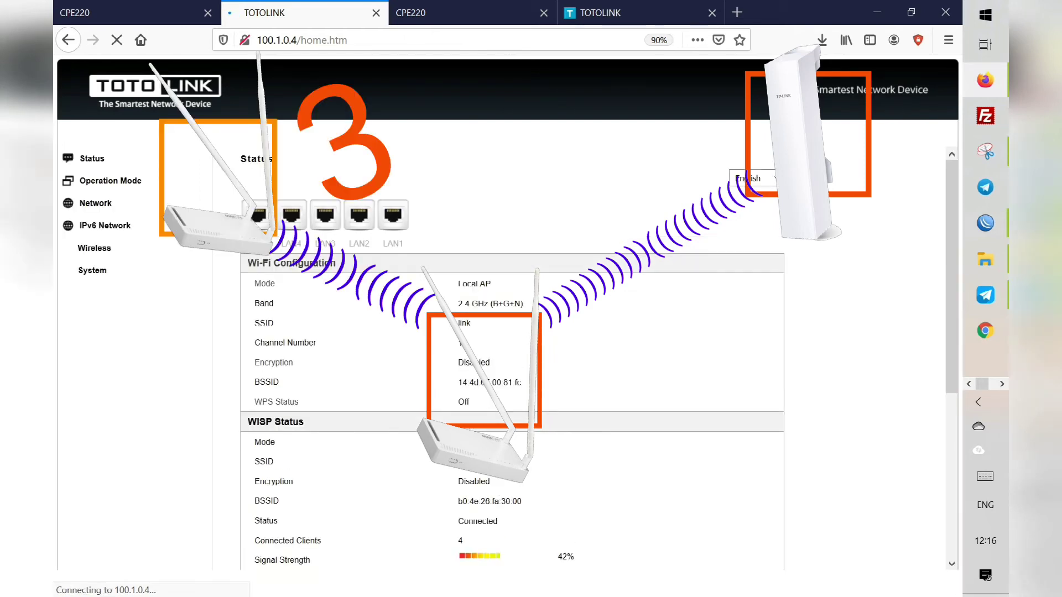
{"action": "key", "text": "ctrl+Tab"}
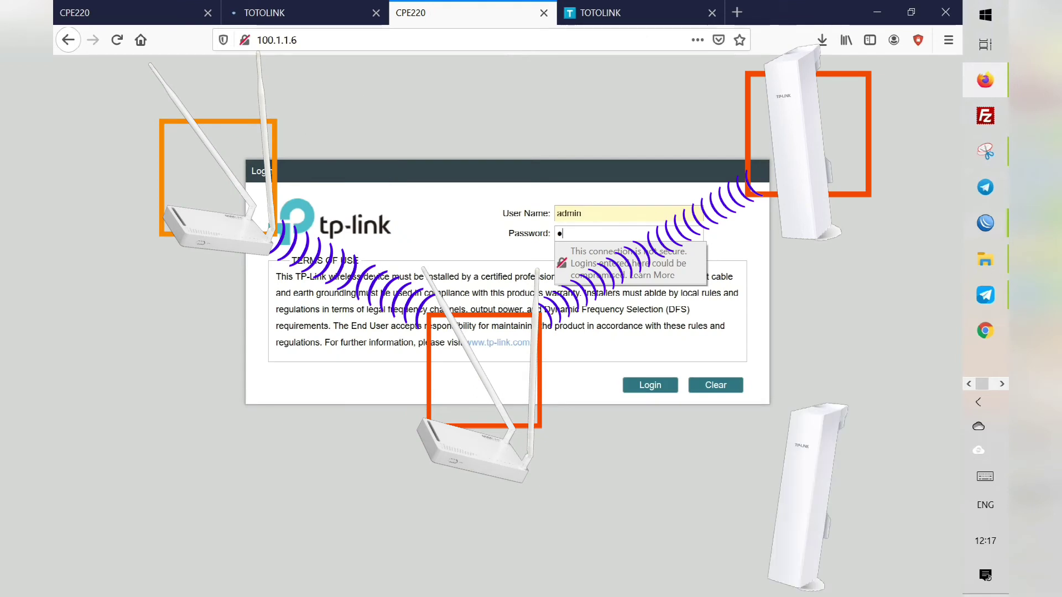
{"action": "key", "text": "ctrl+shift+Tab"}
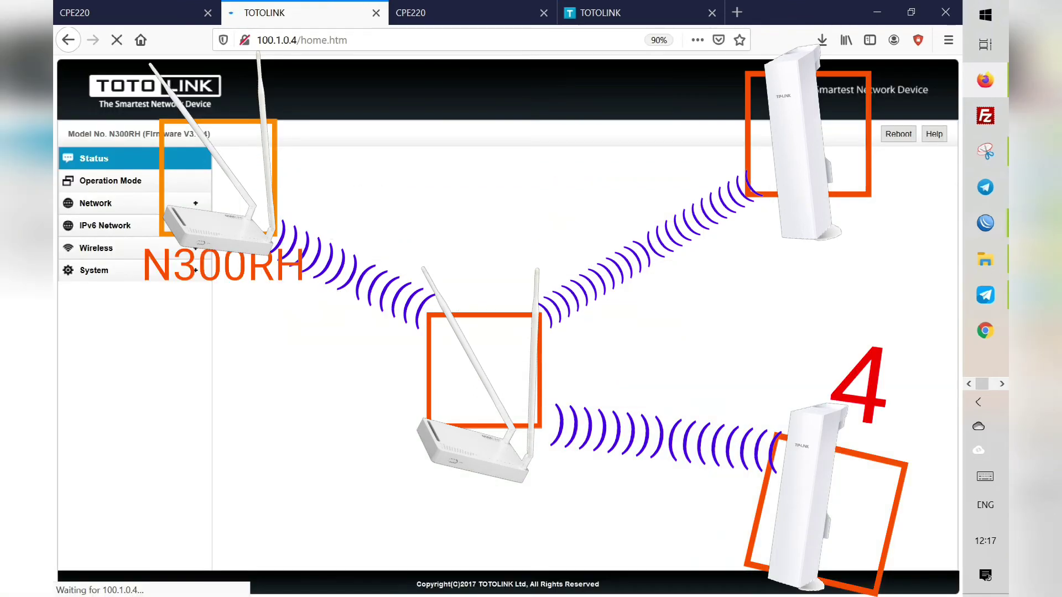
{"action": "scroll", "coordinate": [511, 360], "scroll_direction": "down", "scroll_amount": 5}
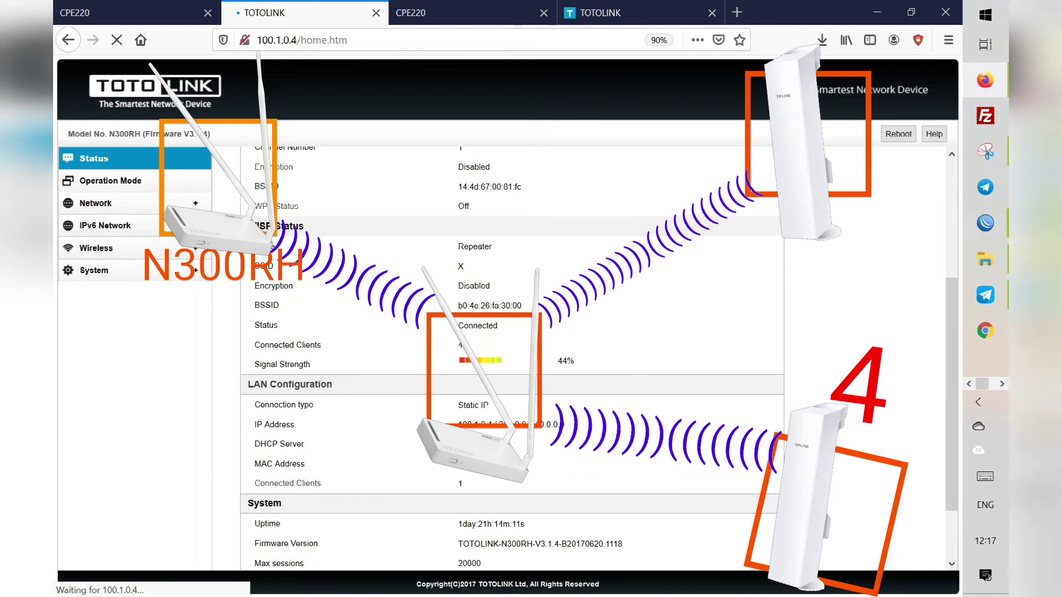
{"action": "scroll", "coordinate": [511, 359], "scroll_direction": "down", "scroll_amount": 1}
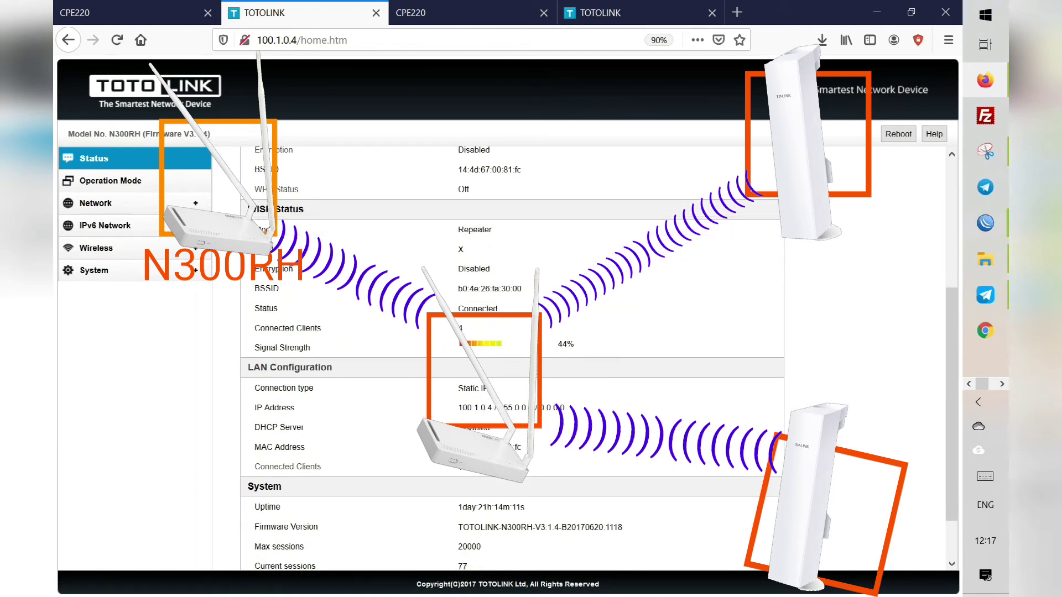
{"action": "scroll", "coordinate": [512, 360], "scroll_direction": "up", "scroll_amount": 1}
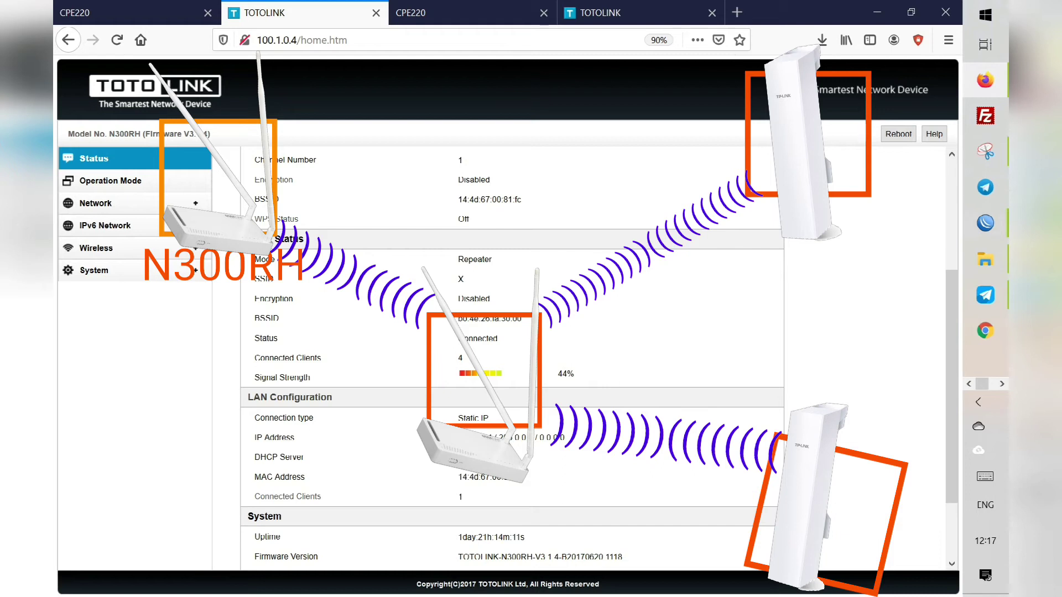
Step: Return to the CPE220 access point at 100.1.1.5 and open its status page
{"action": "left_click", "coordinate": [133, 13]}
{"action": "scroll", "coordinate": [501, 332], "scroll_direction": "down", "scroll_amount": 1}
{"action": "scroll", "coordinate": [501, 331], "scroll_direction": "up", "scroll_amount": 1}
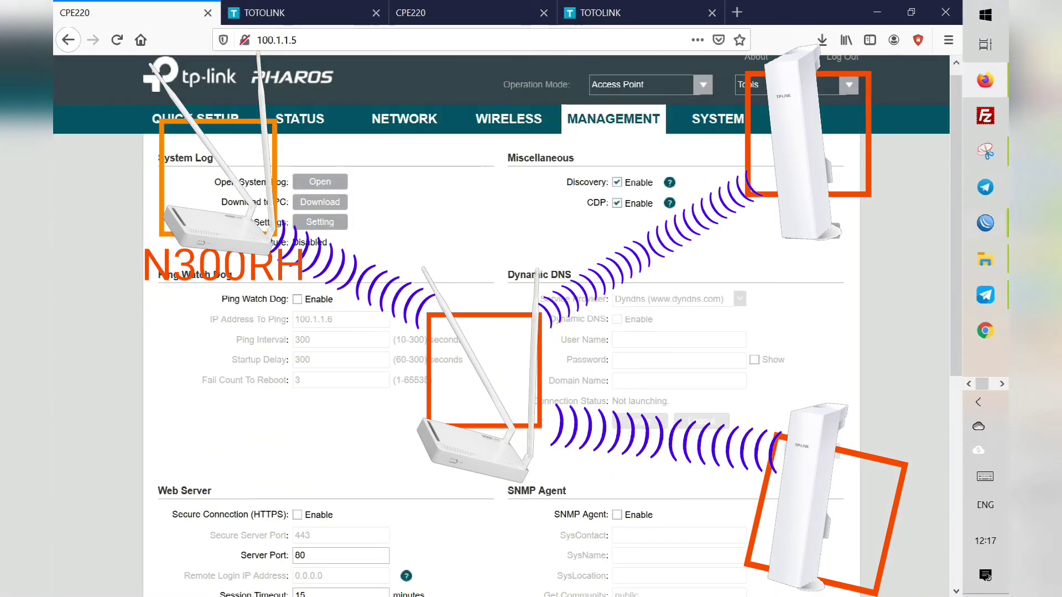
{"action": "left_click", "coordinate": [300, 118]}
Step: Go back to the TOTOLINK router's status page and compare its Wi-Fi configuration with the WISP repeater status
{"action": "left_click", "coordinate": [298, 12]}
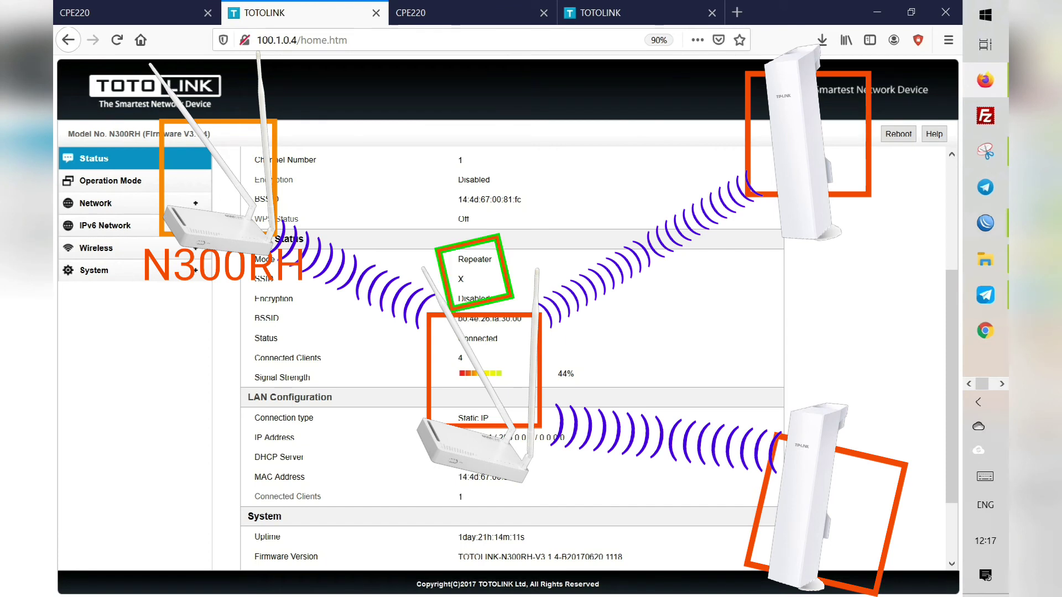
{"action": "scroll", "coordinate": [511, 359], "scroll_direction": "down", "scroll_amount": 2}
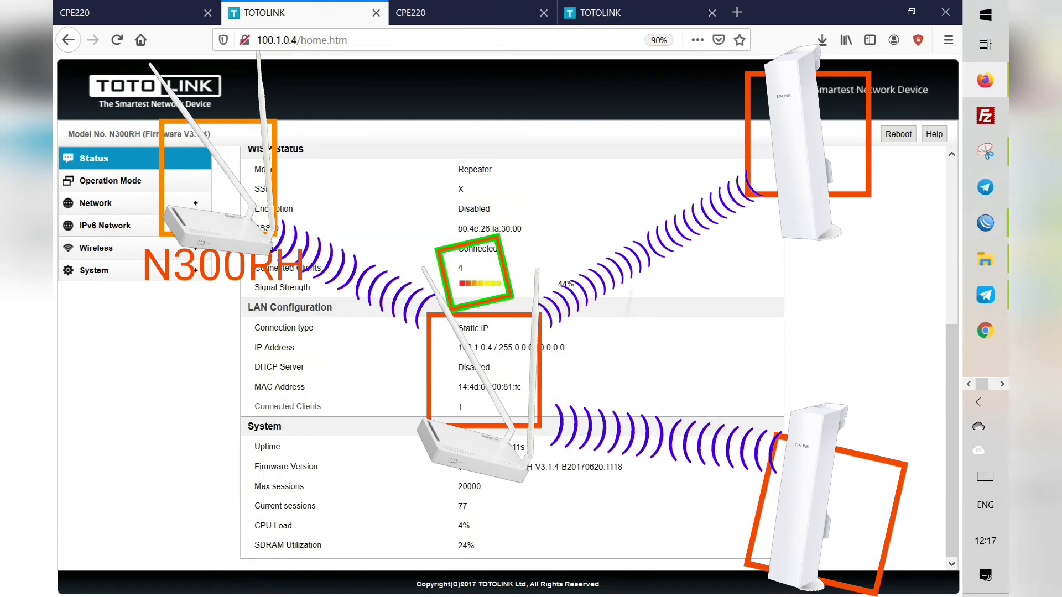
{"action": "scroll", "coordinate": [511, 359], "scroll_direction": "up", "scroll_amount": 4}
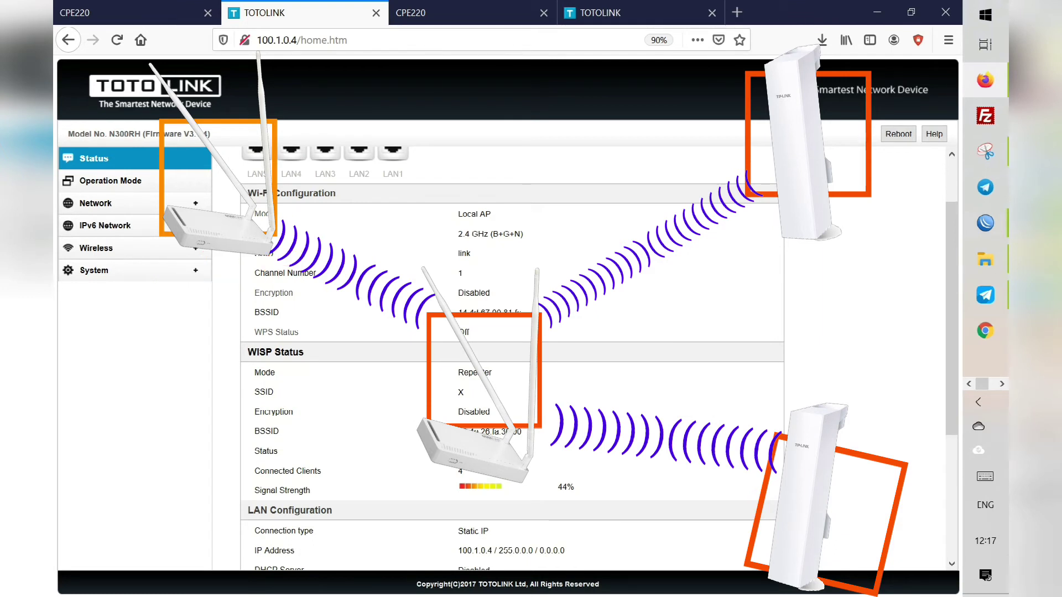
{"action": "scroll", "coordinate": [511, 359], "scroll_direction": "down", "scroll_amount": 2}
{"action": "scroll", "coordinate": [512, 360], "scroll_direction": "up", "scroll_amount": 1}
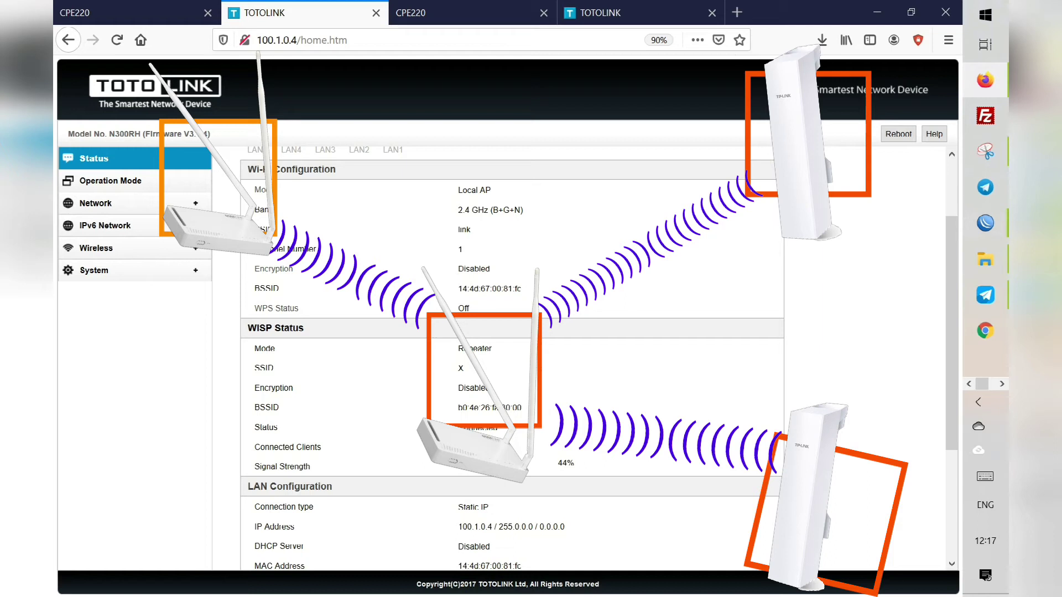
Step: Reload the TOTOLINK status page and recheck the WISP connection, signal strength, LAN configuration and system details
{"action": "left_click", "coordinate": [117, 39]}
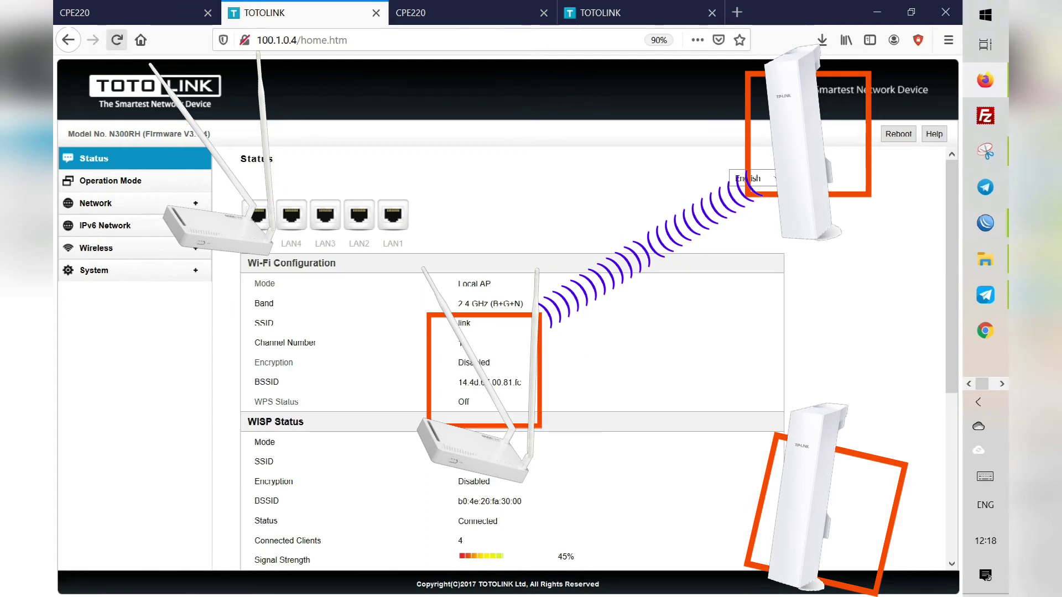
{"action": "scroll", "coordinate": [667, 304], "scroll_direction": "down", "scroll_amount": 3}
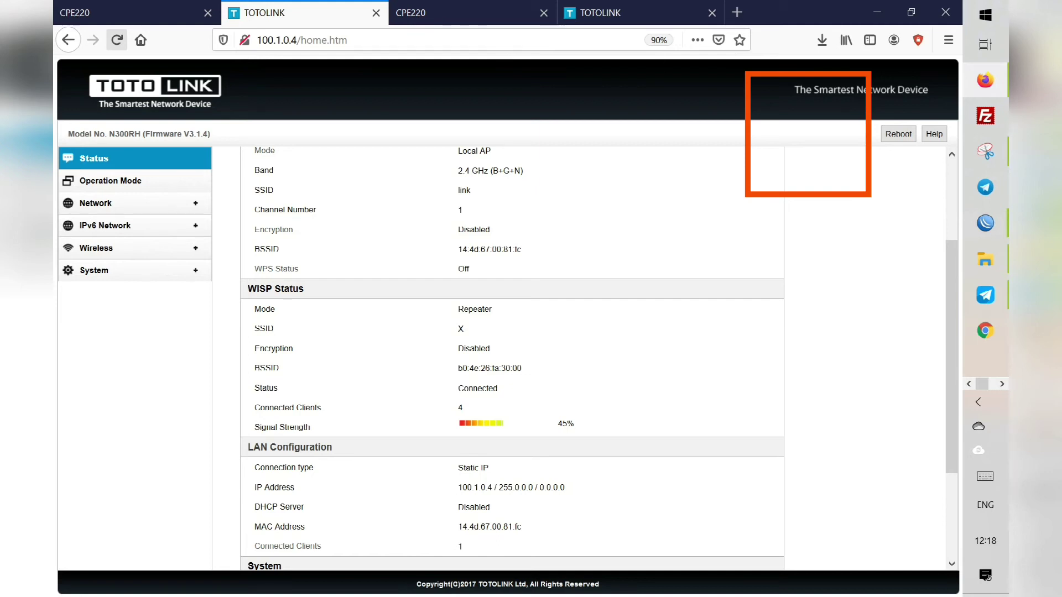
{"action": "scroll", "coordinate": [596, 338], "scroll_direction": "down", "scroll_amount": 4}
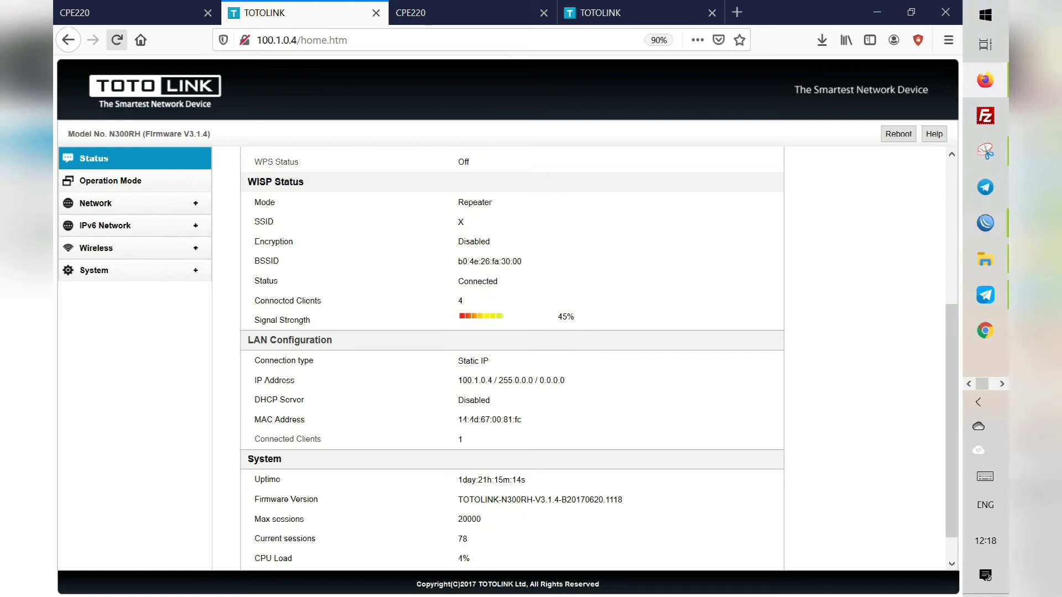
{"action": "scroll", "coordinate": [641, 293], "scroll_direction": "up", "scroll_amount": 2}
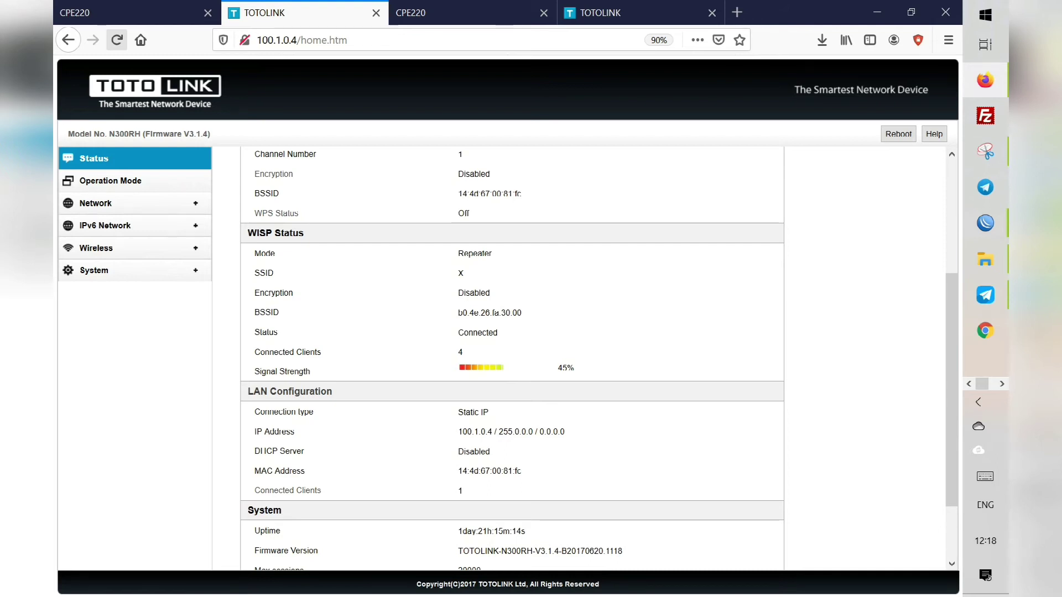
Step: Display the Stations list in the Monitor section of the CPE220 status page at 100.1.1.5 and dismiss the failure dialog
{"action": "key", "text": "ctrl+shift+Tab"}
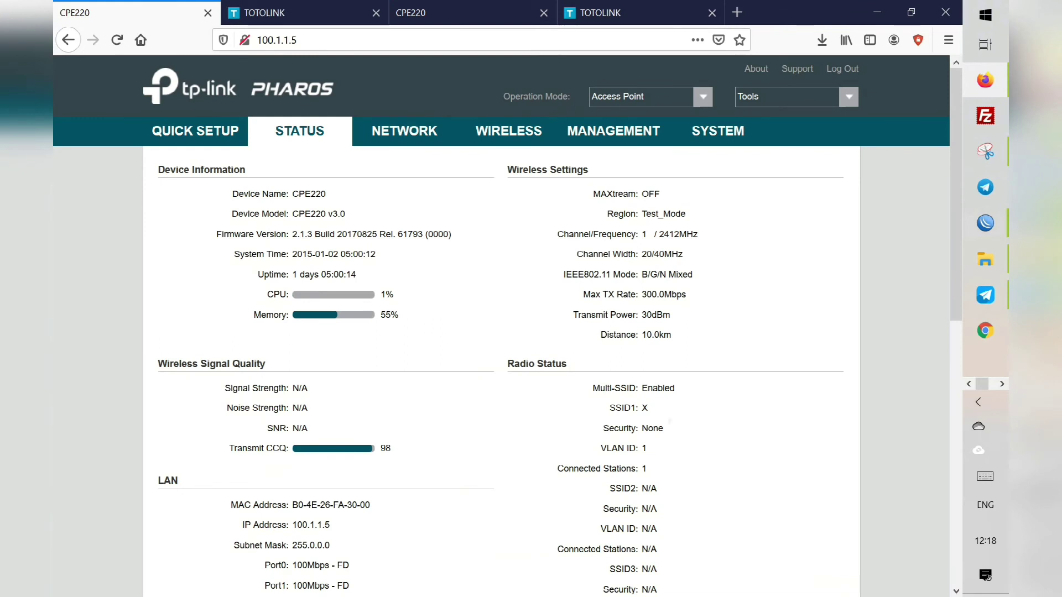
{"action": "scroll", "coordinate": [501, 326], "scroll_direction": "down", "scroll_amount": 5}
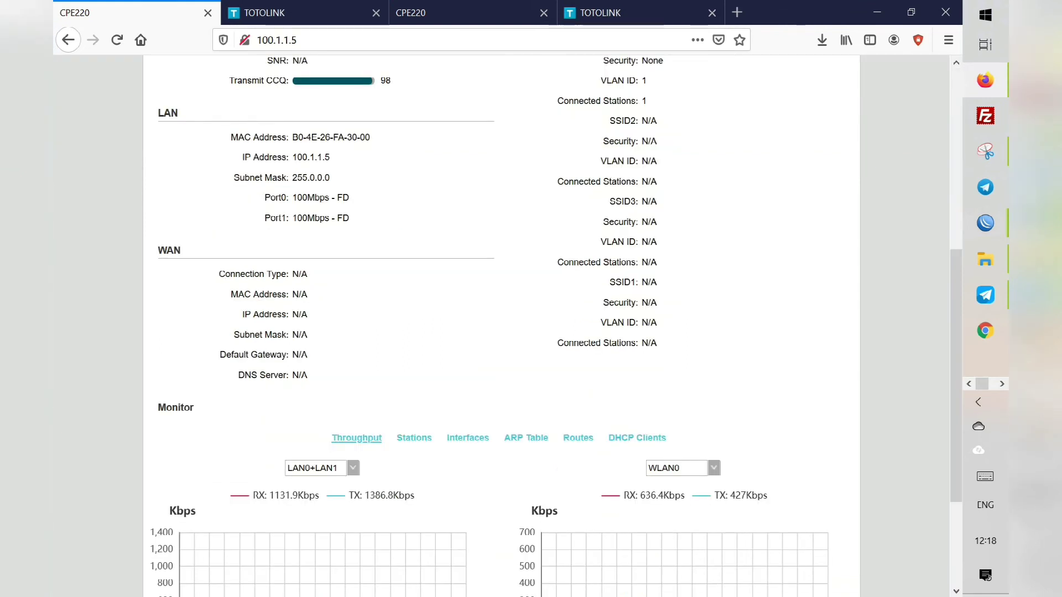
{"action": "left_click", "coordinate": [413, 438]}
{"action": "scroll", "coordinate": [414, 438], "scroll_direction": "down", "scroll_amount": 2}
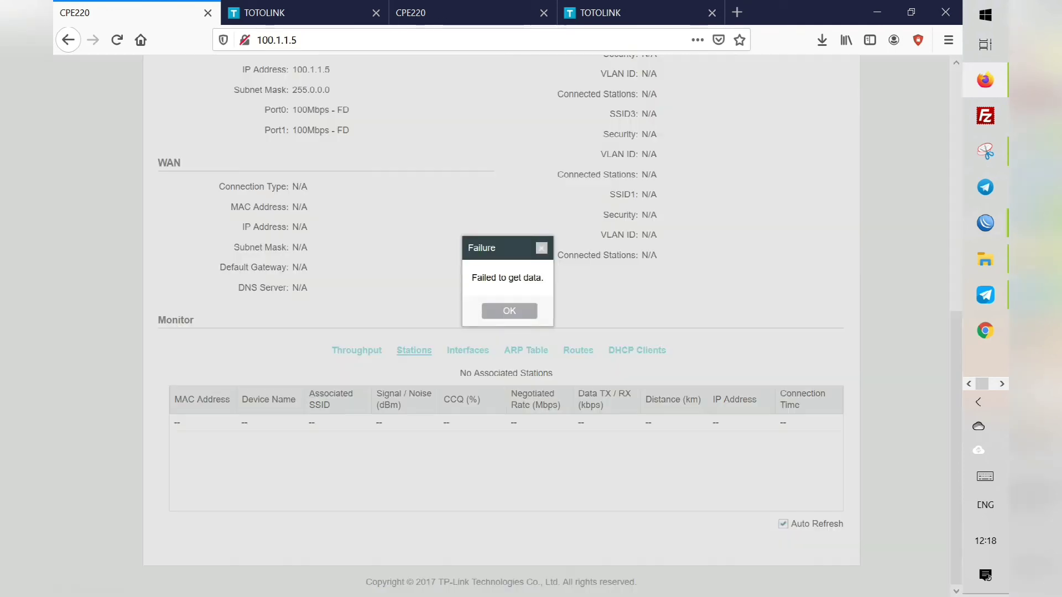
{"action": "left_click", "coordinate": [509, 311]}
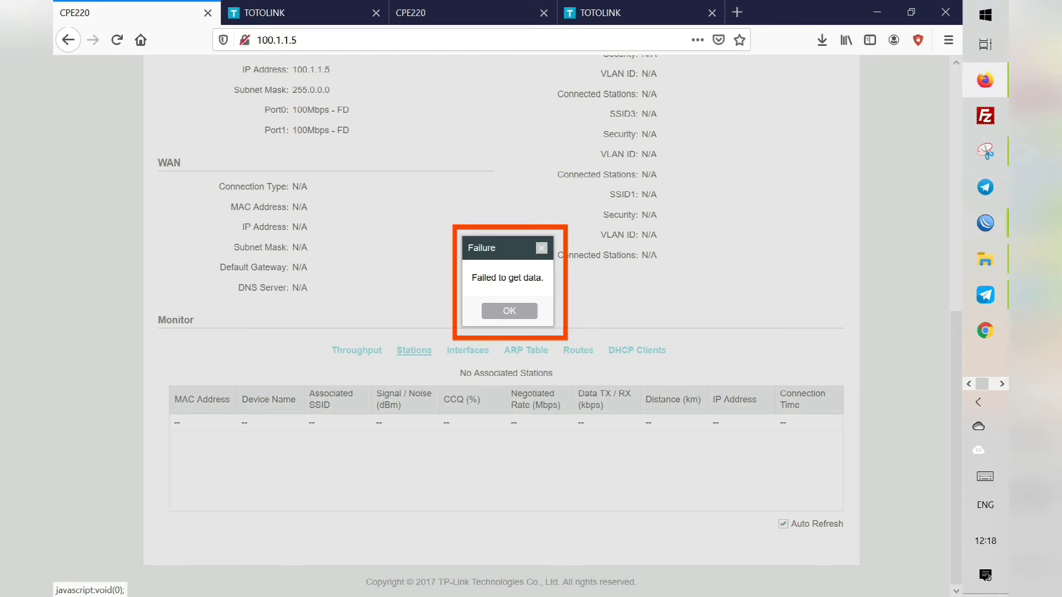
Step: Refresh the CPE220 page and compare its Stations list with the WISP status on the TOTOLINK page
{"action": "left_click", "coordinate": [117, 40]}
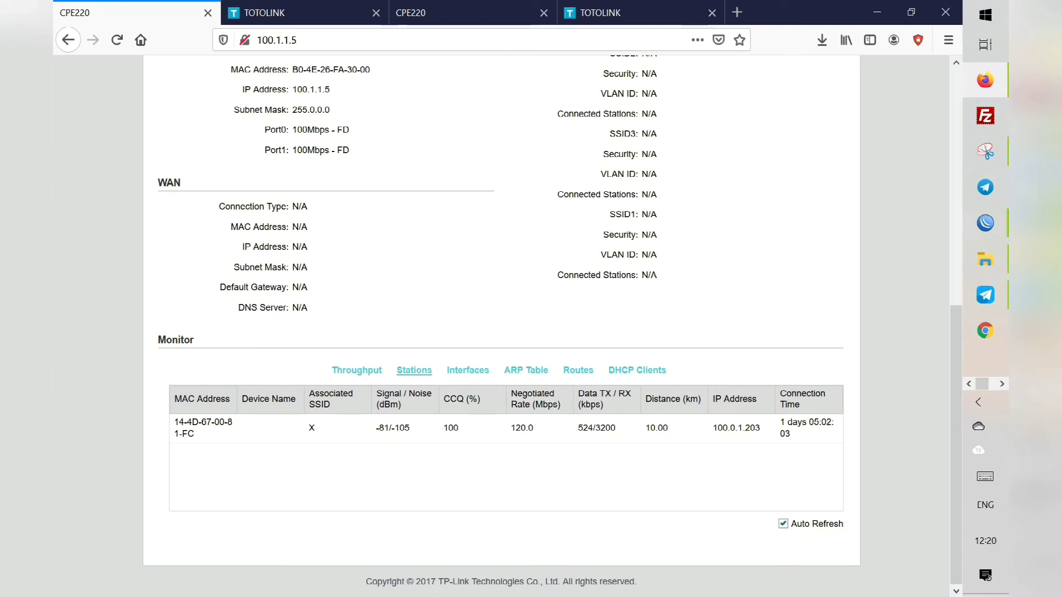
{"action": "key", "text": "ctrl+Tab"}
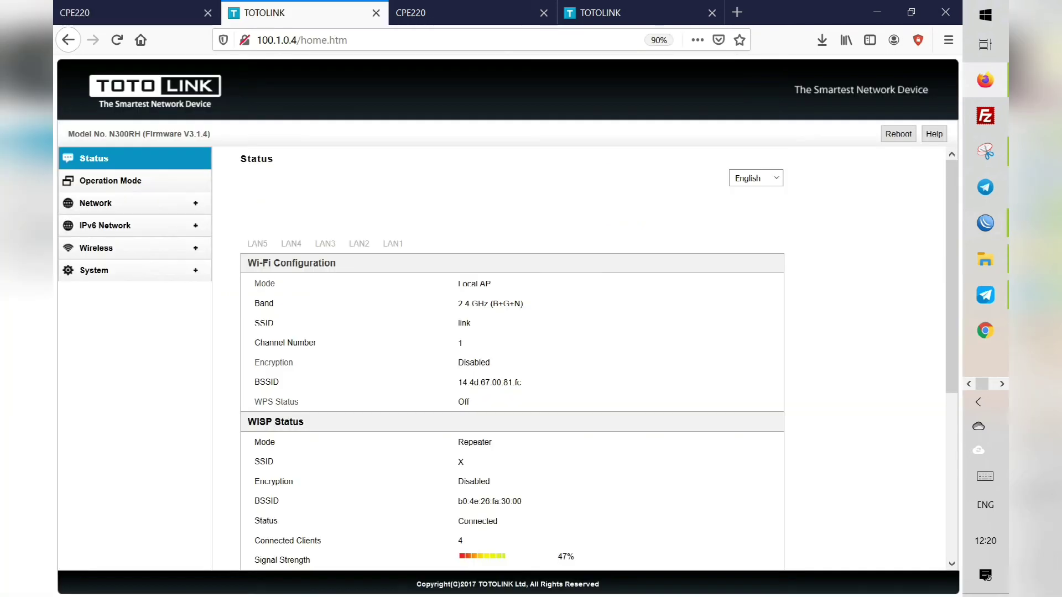
{"action": "scroll", "coordinate": [578, 285], "scroll_direction": "down", "scroll_amount": 3}
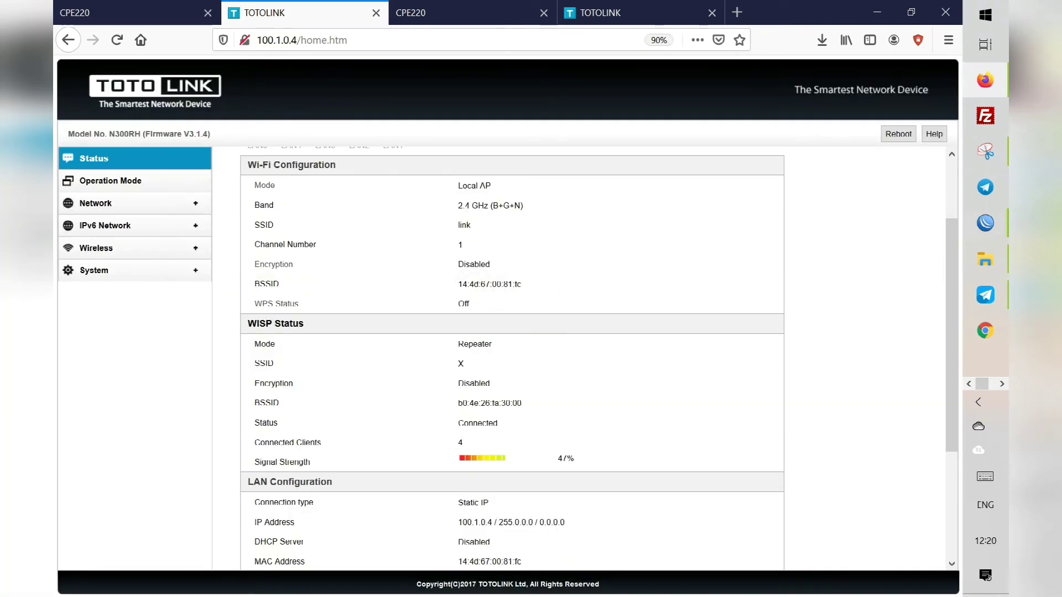
{"action": "key", "text": "ctrl+shift+Tab"}
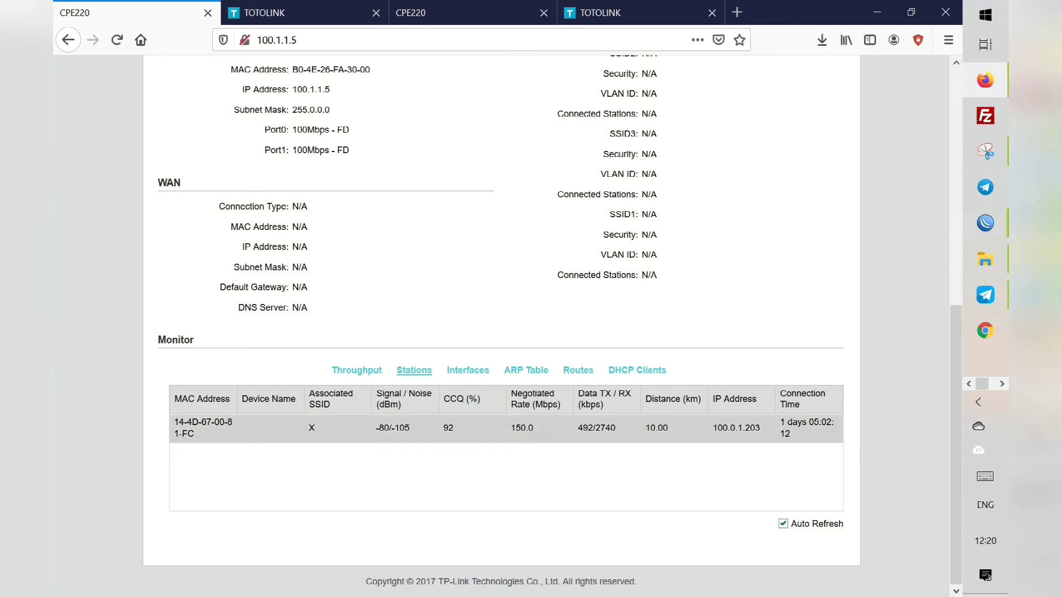
Step: Reload the CPE220 status page at 100.1.1.5 and the TOTOLINK status page at 100.1.0.4
{"action": "key", "text": "F5"}
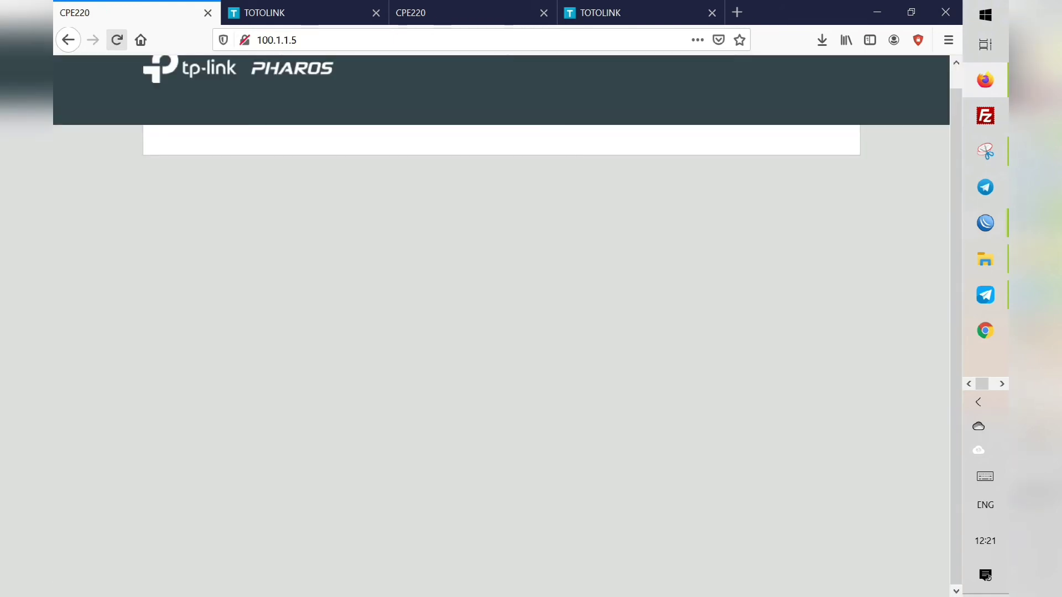
{"action": "left_click", "coordinate": [466, 13]}
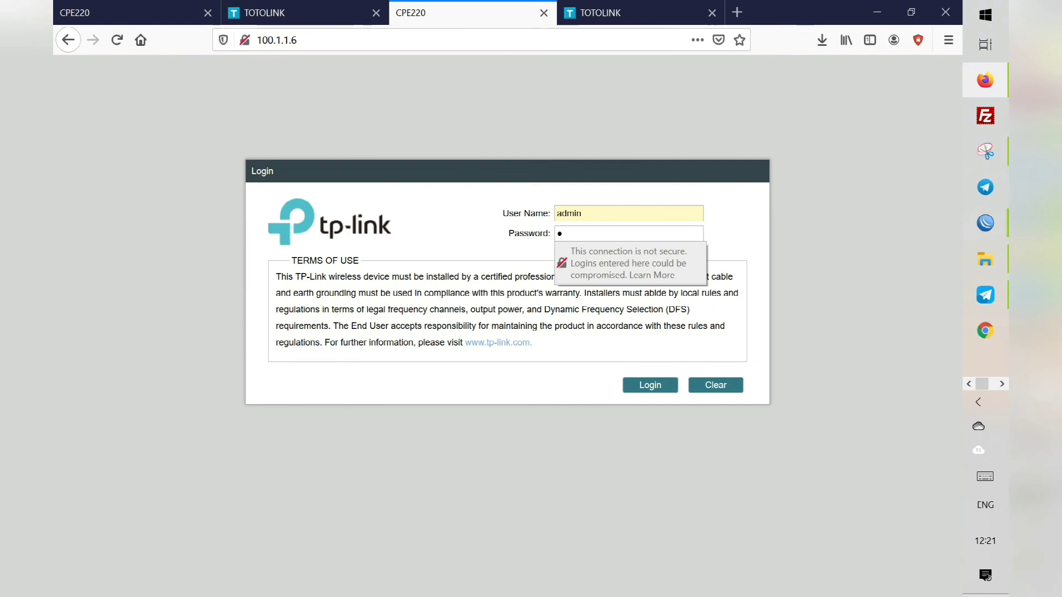
{"action": "key", "text": "ctrl+shift+Tab"}
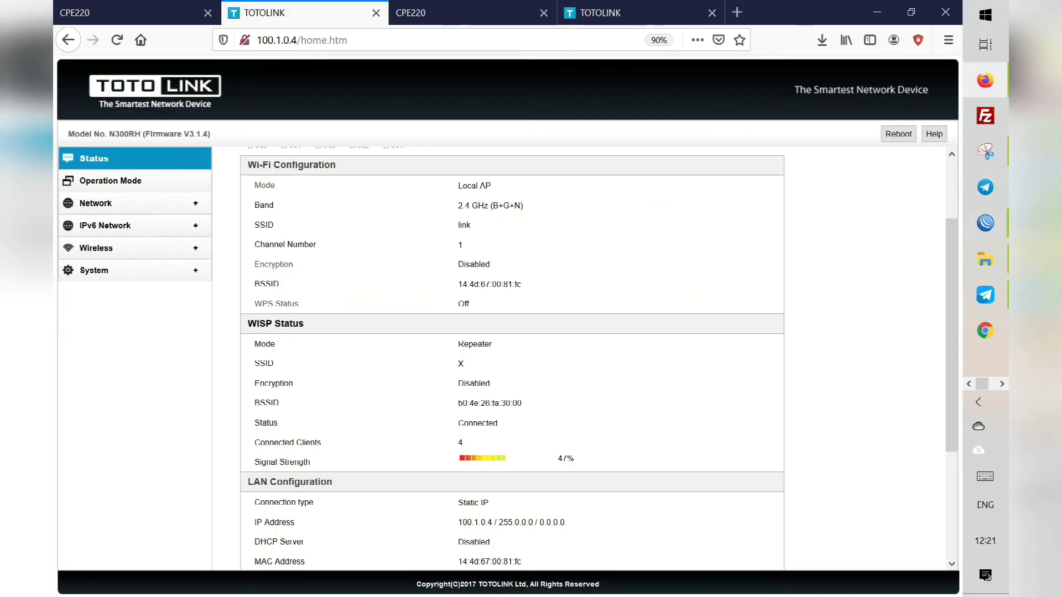
{"action": "scroll", "coordinate": [512, 359], "scroll_direction": "down", "scroll_amount": 2}
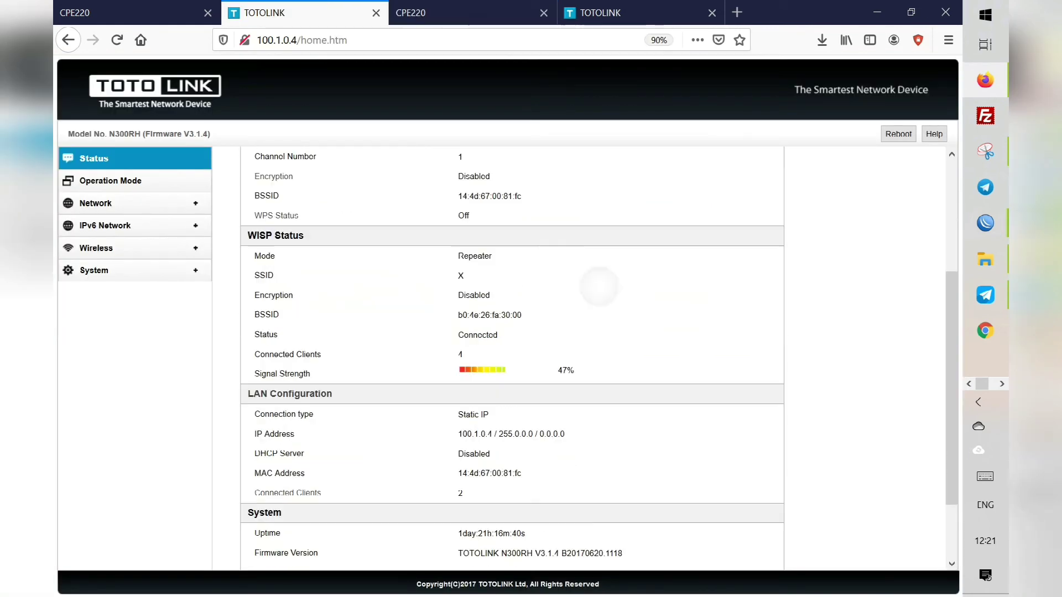
{"action": "left_click", "coordinate": [117, 40]}
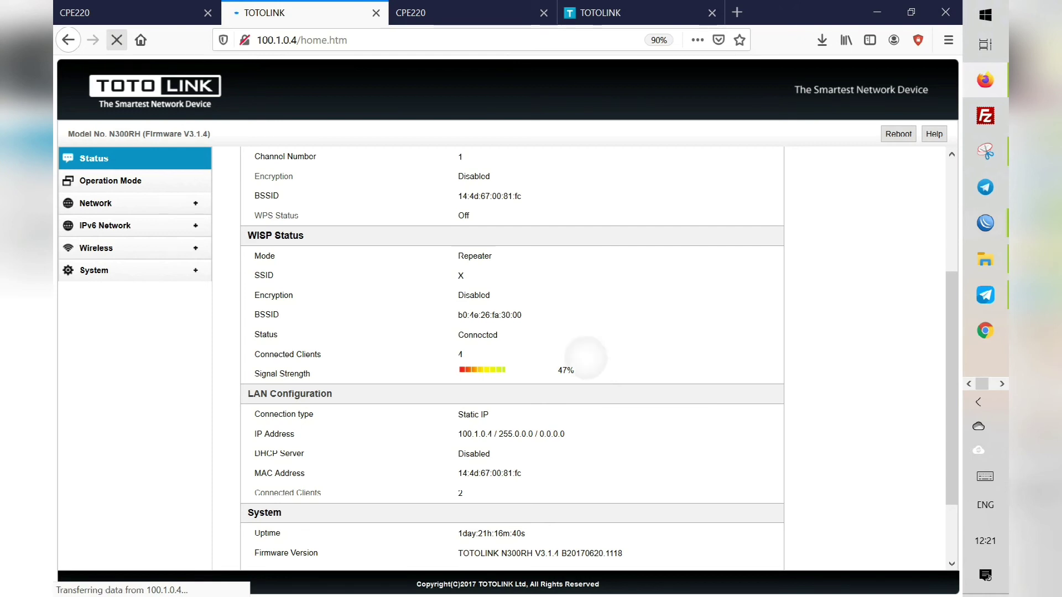
Step: Check the reloading CPE220 page, then review the reloaded TOTOLINK status page down to its System section
{"action": "left_click", "coordinate": [131, 13]}
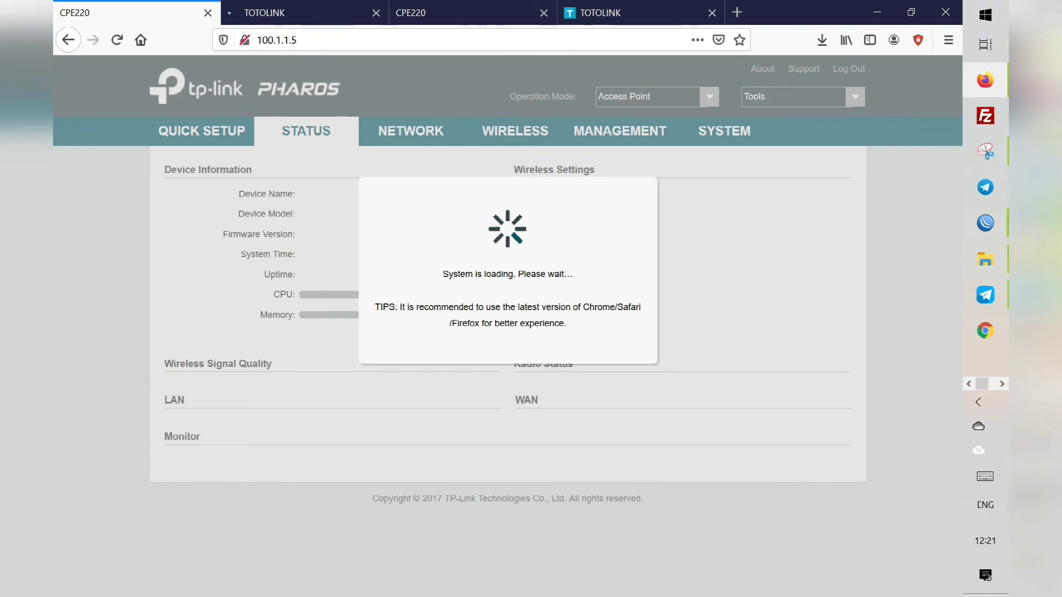
{"action": "key", "text": "ctrl+Tab"}
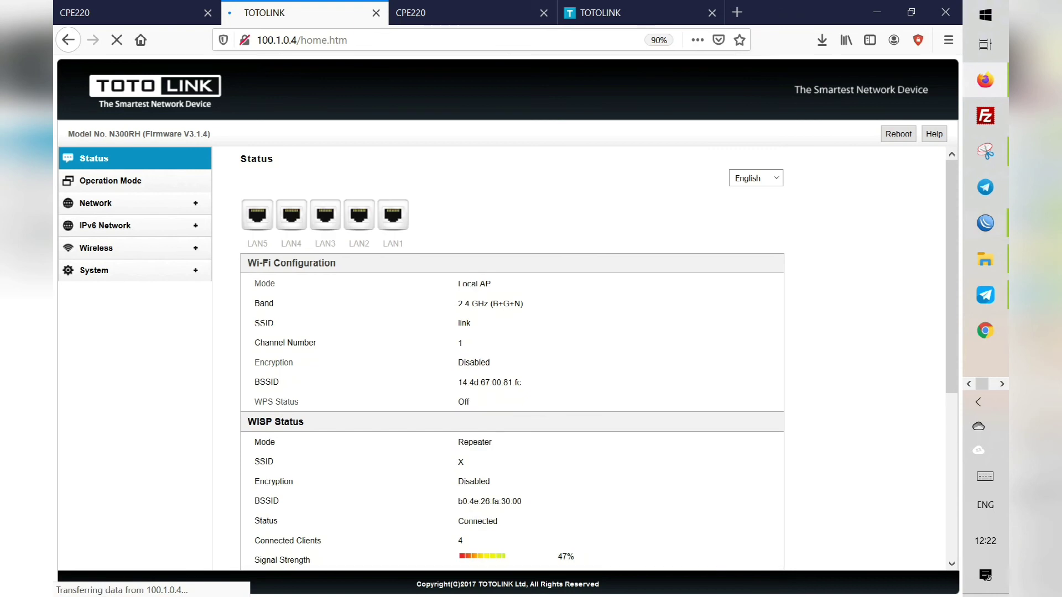
{"action": "scroll", "coordinate": [511, 359], "scroll_direction": "down", "scroll_amount": 5}
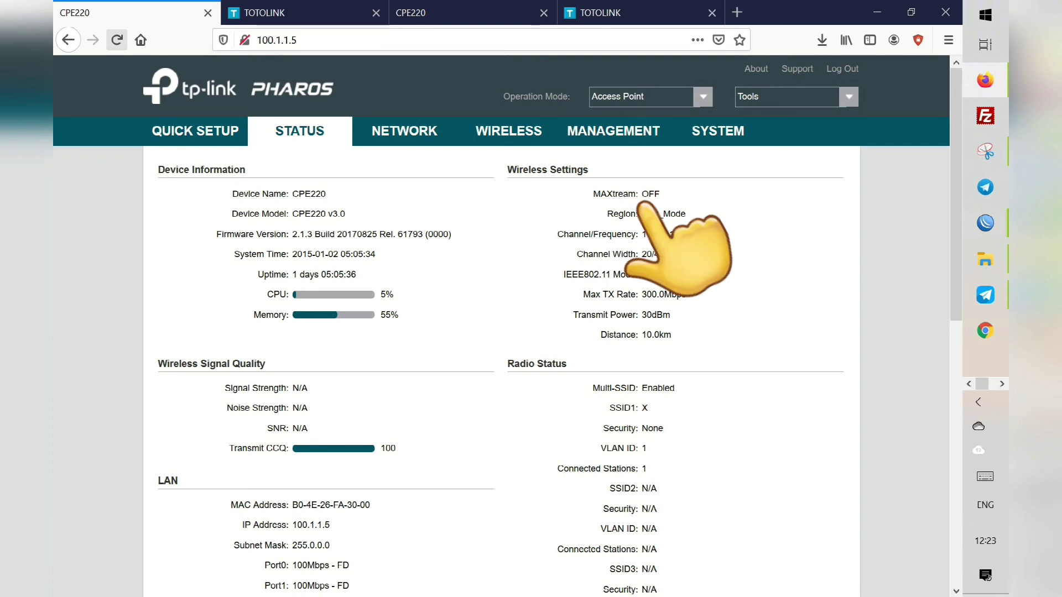
Step: Examine the Throughput graphs in the CPE220 Monitor section and dismiss the failure dialogs
{"action": "scroll", "coordinate": [501, 332], "scroll_direction": "down", "scroll_amount": 6}
{"action": "scroll", "coordinate": [501, 332], "scroll_direction": "down", "scroll_amount": 4}
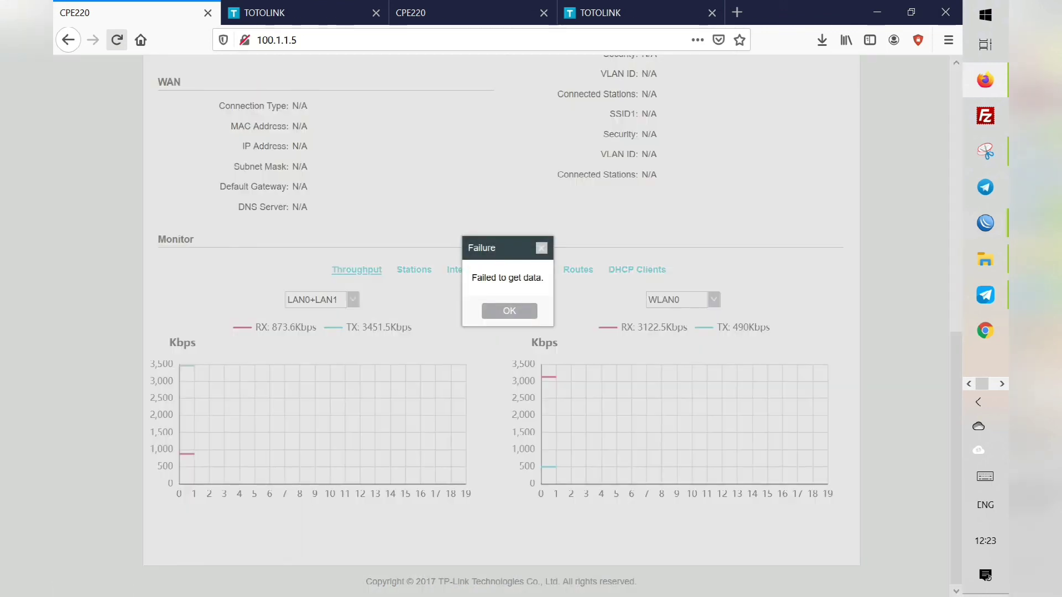
{"action": "left_click", "coordinate": [509, 310]}
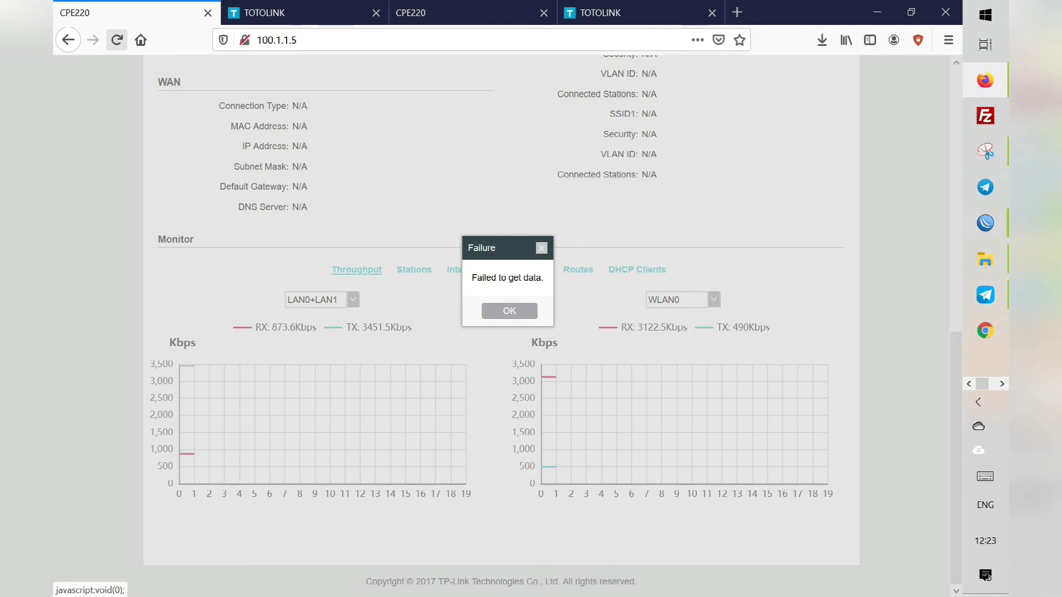
{"action": "key", "text": "Return"}
{"action": "key", "text": "Return"}
{"action": "key", "text": "Return"}
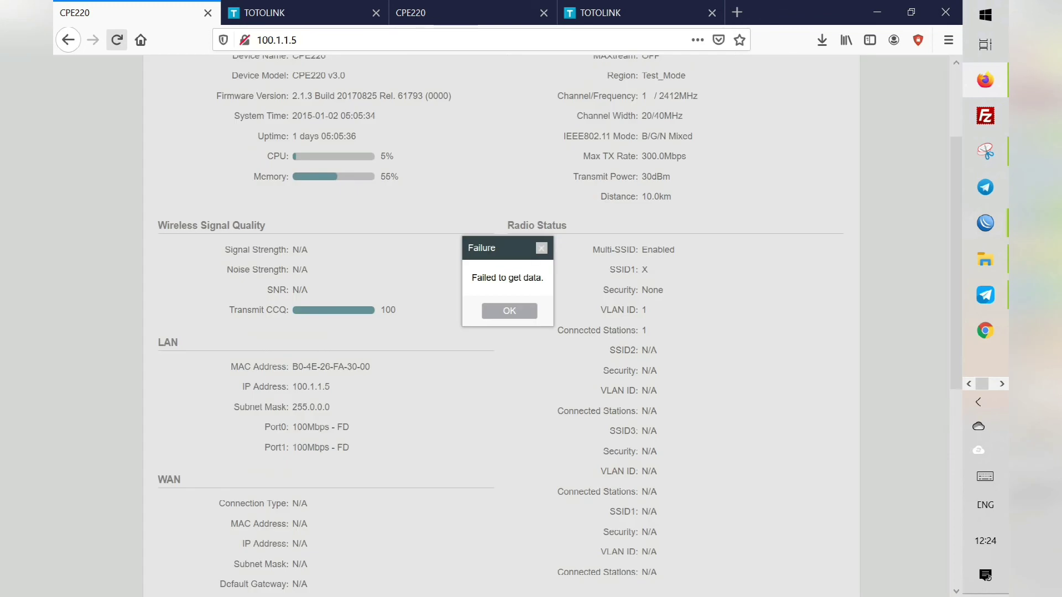
{"action": "key", "text": "Return"}
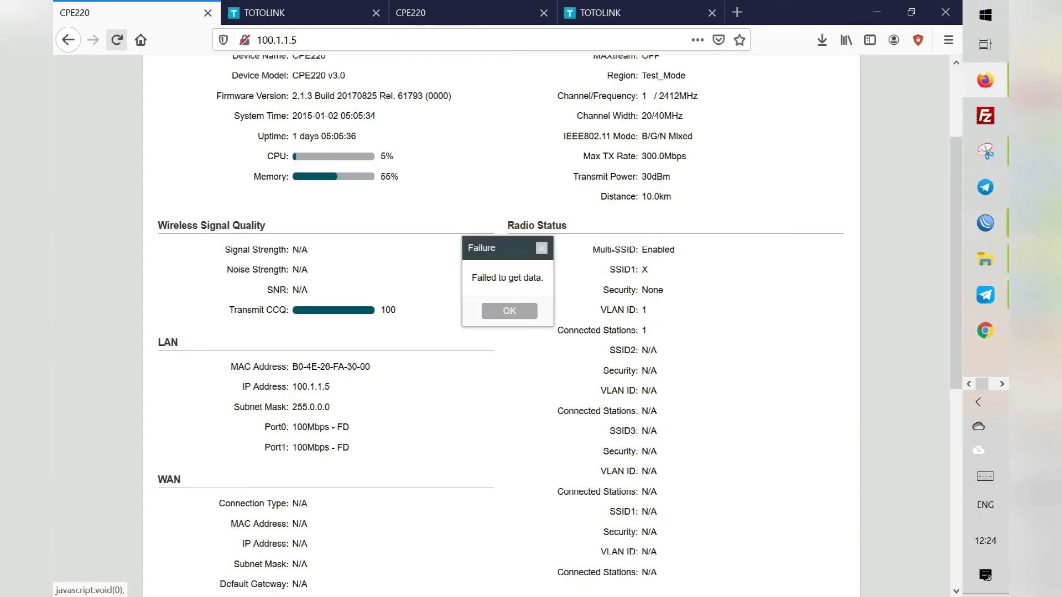
{"action": "key", "text": "Return"}
Step: Check the TOTOLINK LAN and system details, then return to the CPE220 page and clear its remaining failure dialogs
{"action": "left_click", "coordinate": [305, 12]}
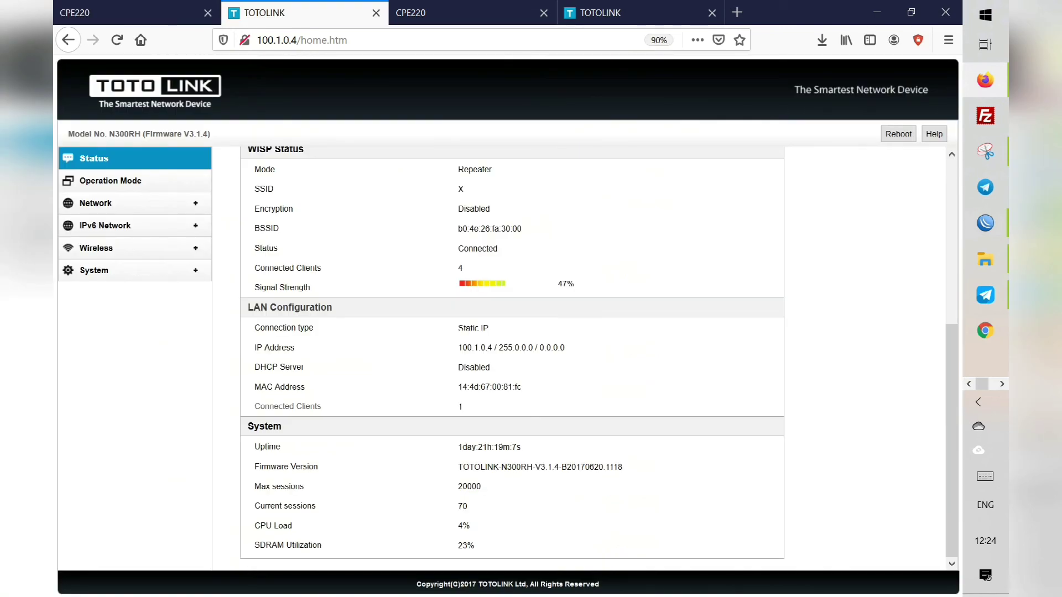
{"action": "left_click", "coordinate": [133, 12]}
{"action": "key", "text": "Return"}
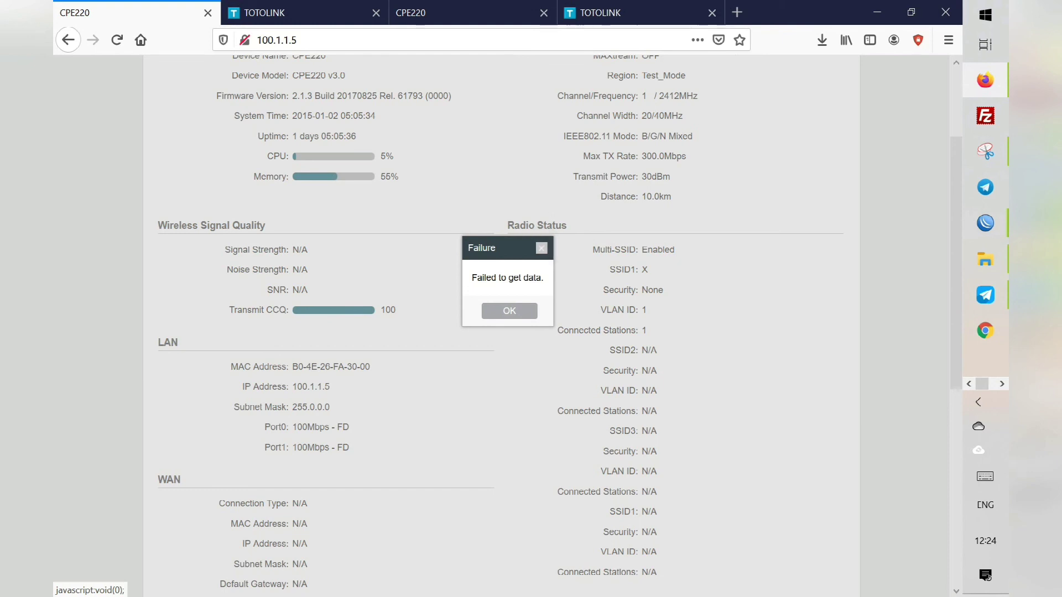
{"action": "key", "text": "Return"}
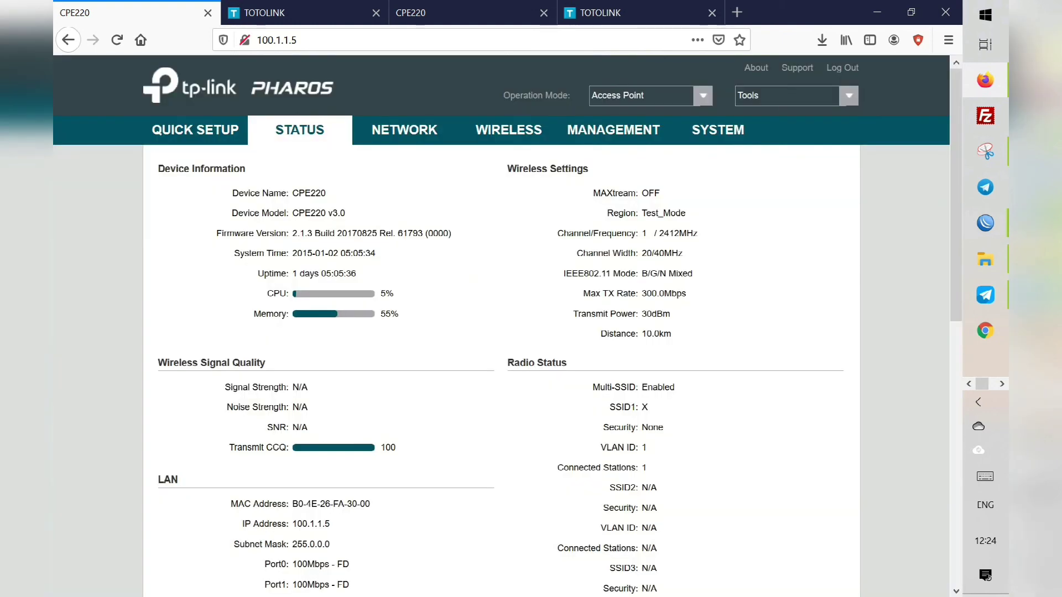
Step: Review the Wi-Fi configuration, WISP status and LAN configuration on the TOTOLINK status page
{"action": "key", "text": "ctrl+Tab"}
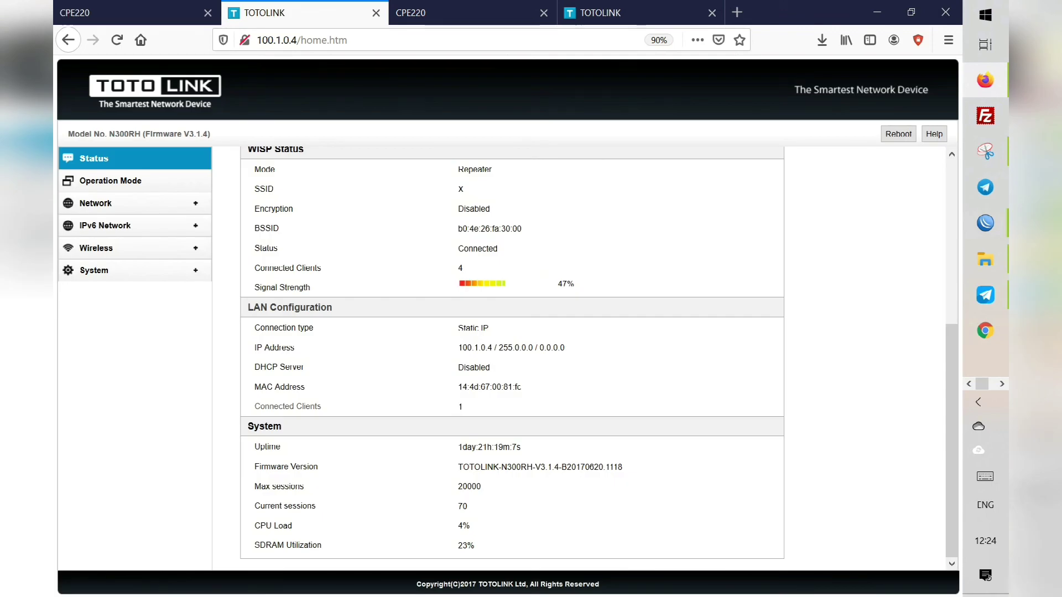
{"action": "scroll", "coordinate": [511, 354], "scroll_direction": "up", "scroll_amount": 3}
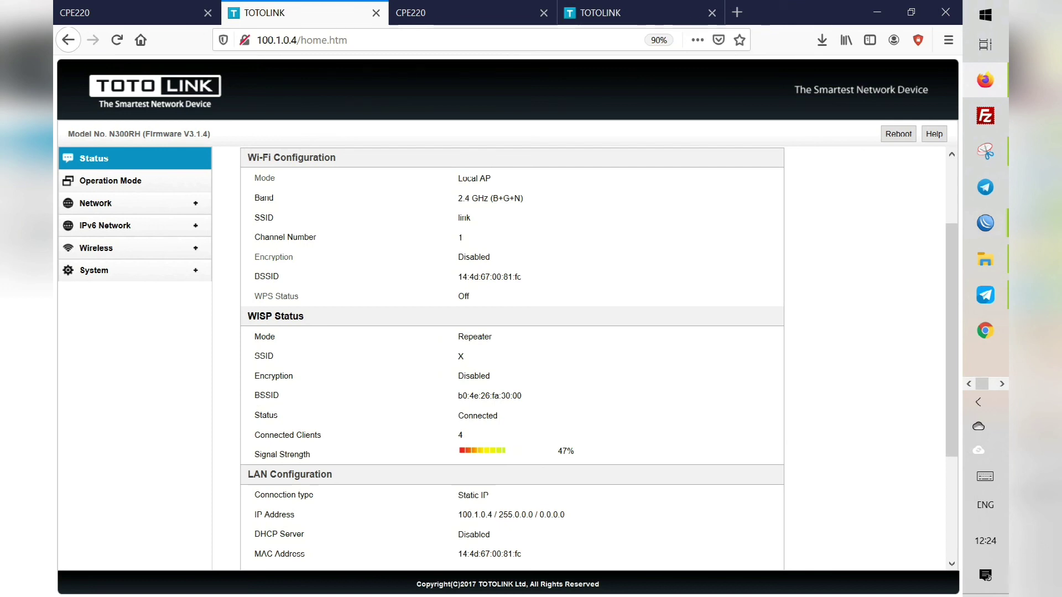
{"action": "scroll", "coordinate": [555, 350], "scroll_direction": "up", "scroll_amount": 1}
{"action": "scroll", "coordinate": [555, 351], "scroll_direction": "down", "scroll_amount": 1}
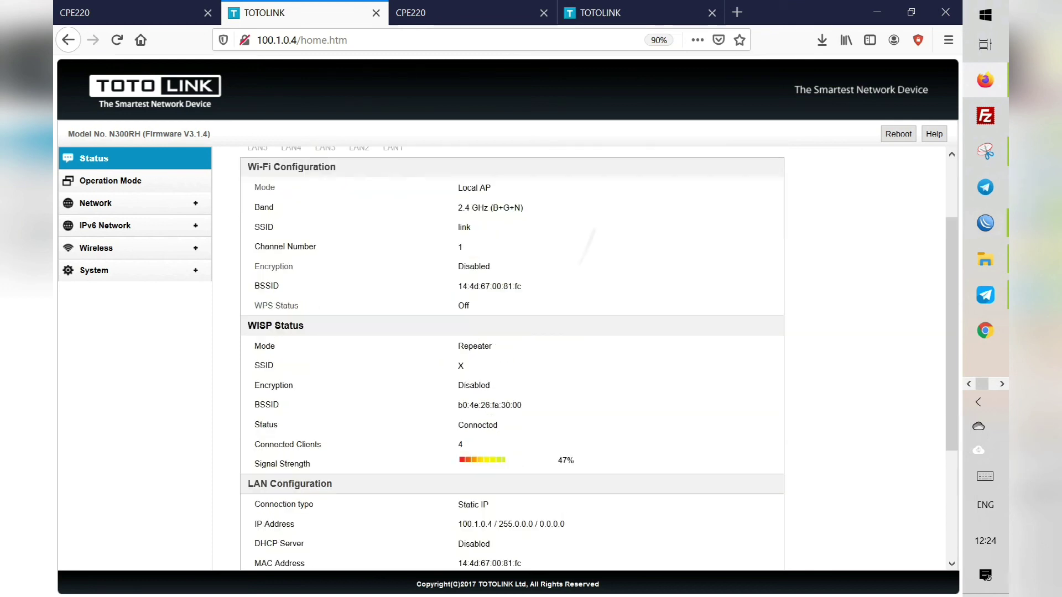
{"action": "scroll", "coordinate": [512, 359], "scroll_direction": "down", "scroll_amount": 2}
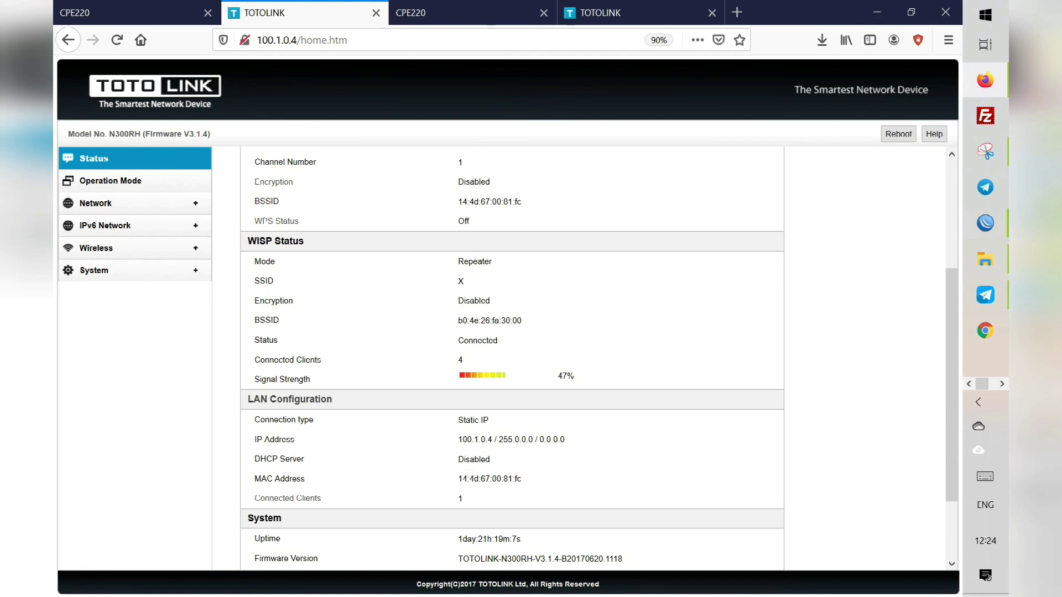
Step: Return to the CPE220 status page, dismiss the failure dialog and review the wireless settings and radio status
{"action": "left_click", "coordinate": [131, 12]}
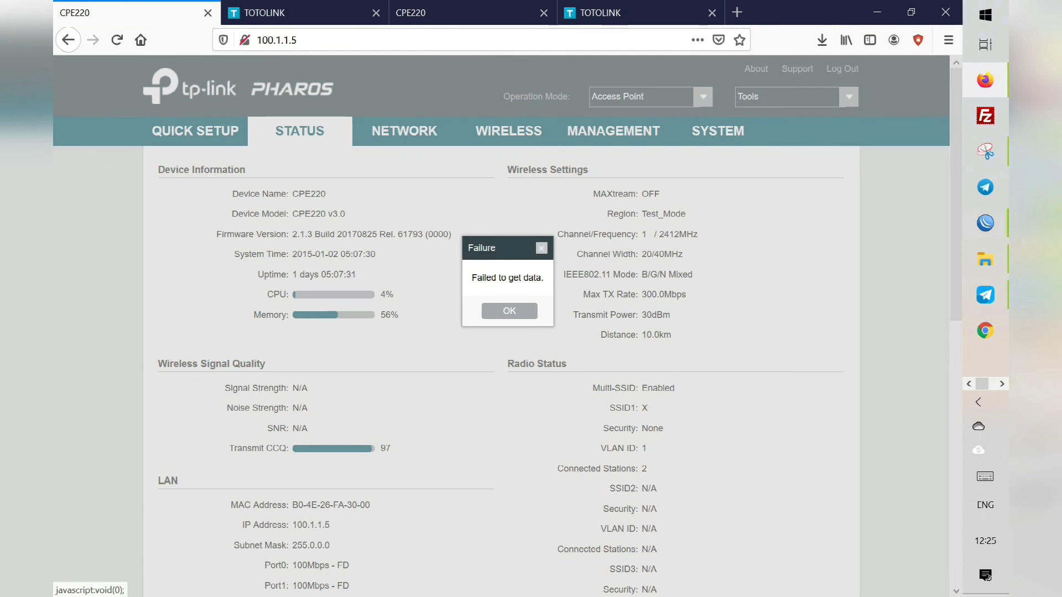
{"action": "left_click", "coordinate": [509, 311]}
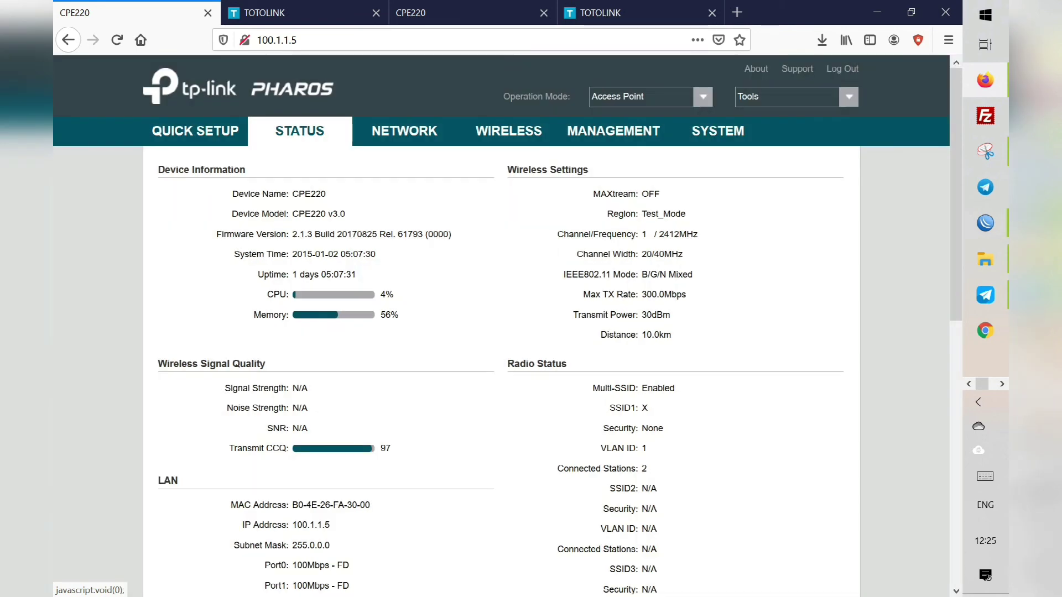
{"action": "scroll", "coordinate": [502, 326], "scroll_direction": "down", "scroll_amount": 2}
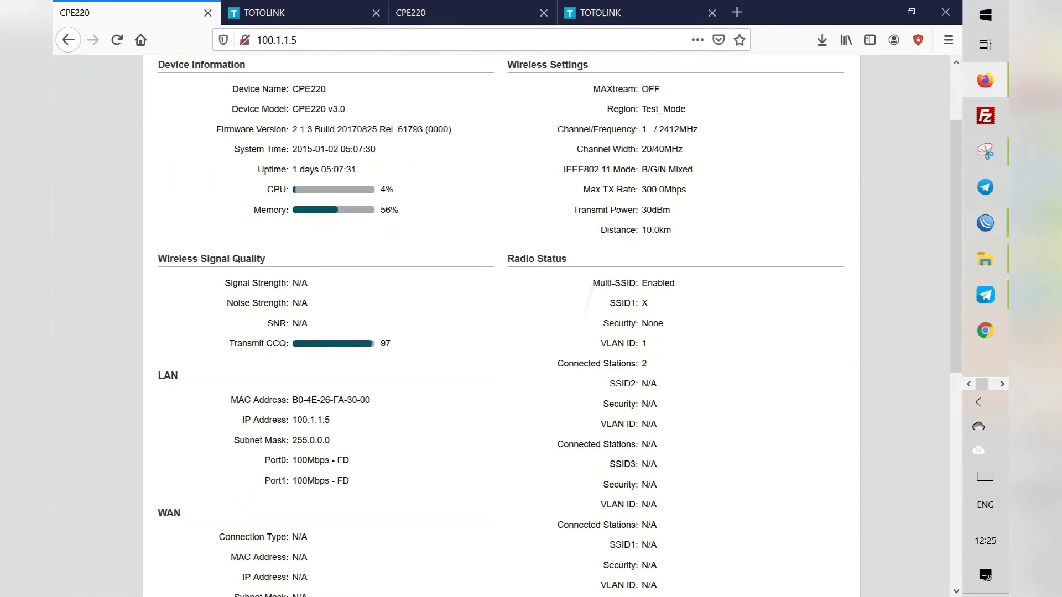
{"action": "scroll", "coordinate": [502, 327], "scroll_direction": "up", "scroll_amount": 1}
{"action": "scroll", "coordinate": [502, 326], "scroll_direction": "up", "scroll_amount": 1}
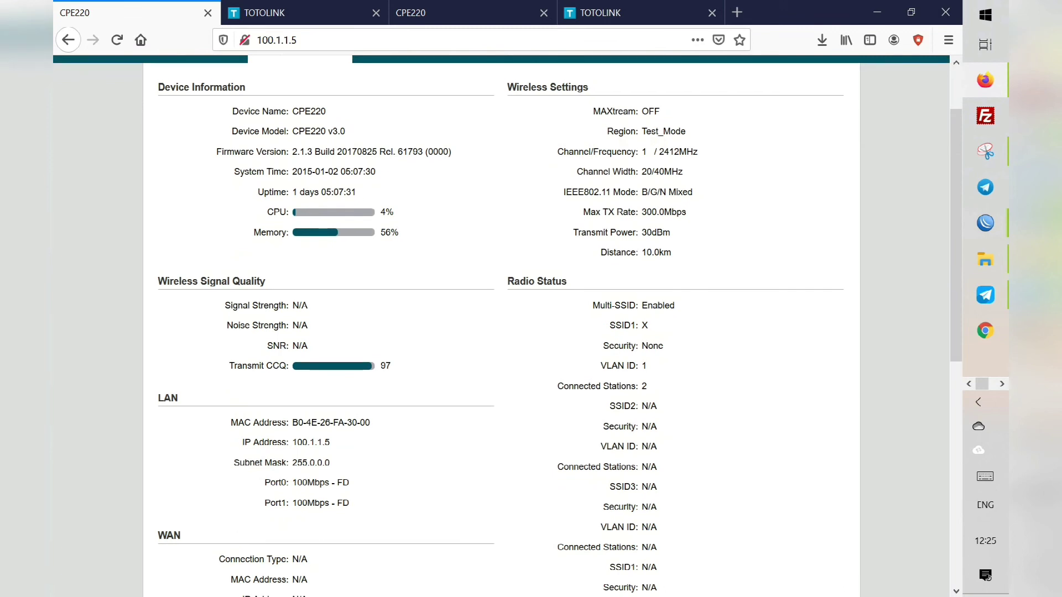
{"action": "scroll", "coordinate": [581, 326], "scroll_direction": "up", "scroll_amount": 2}
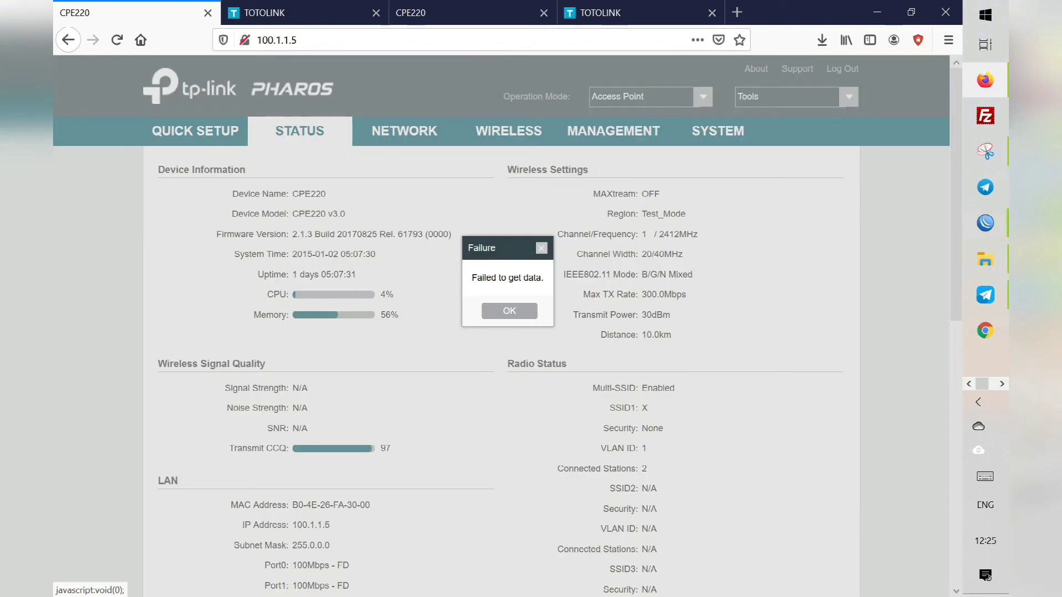
Step: Dismiss the CPE220 failure dialog, recheck the TOTOLINK WISP connection and go back to the CPE220 status page
{"action": "left_click", "coordinate": [509, 311]}
{"action": "left_click", "coordinate": [509, 310]}
{"action": "left_click", "coordinate": [299, 13]}
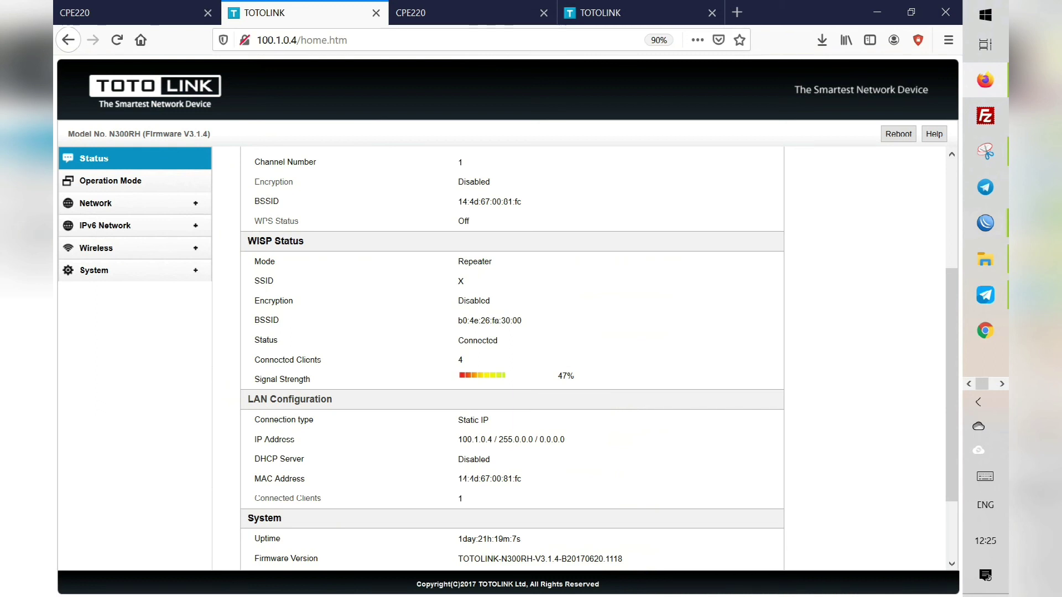
{"action": "key", "text": "ctrl+shift+Tab"}
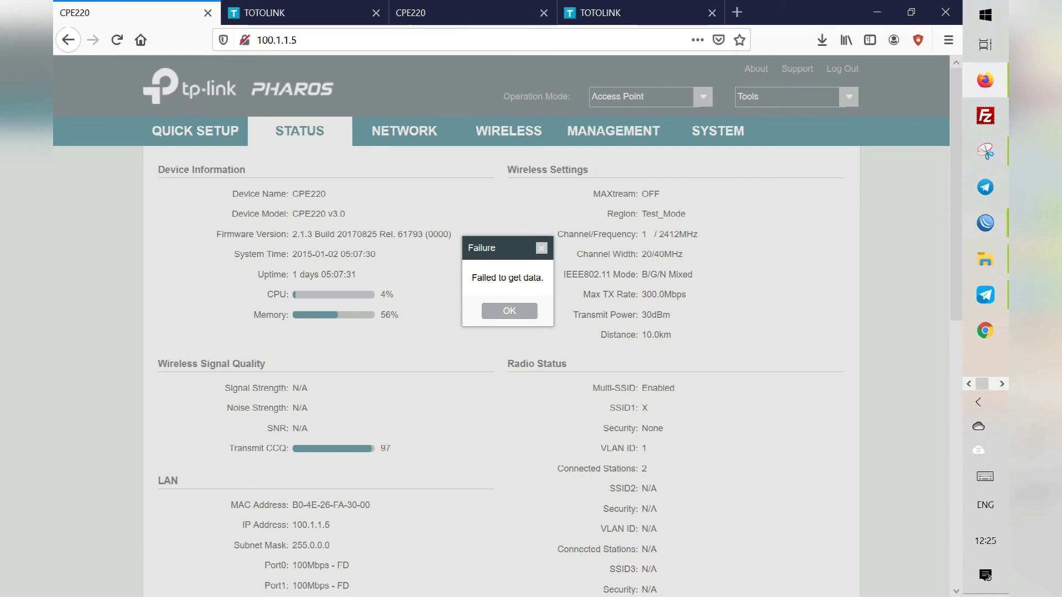
{"action": "left_click", "coordinate": [978, 402]}
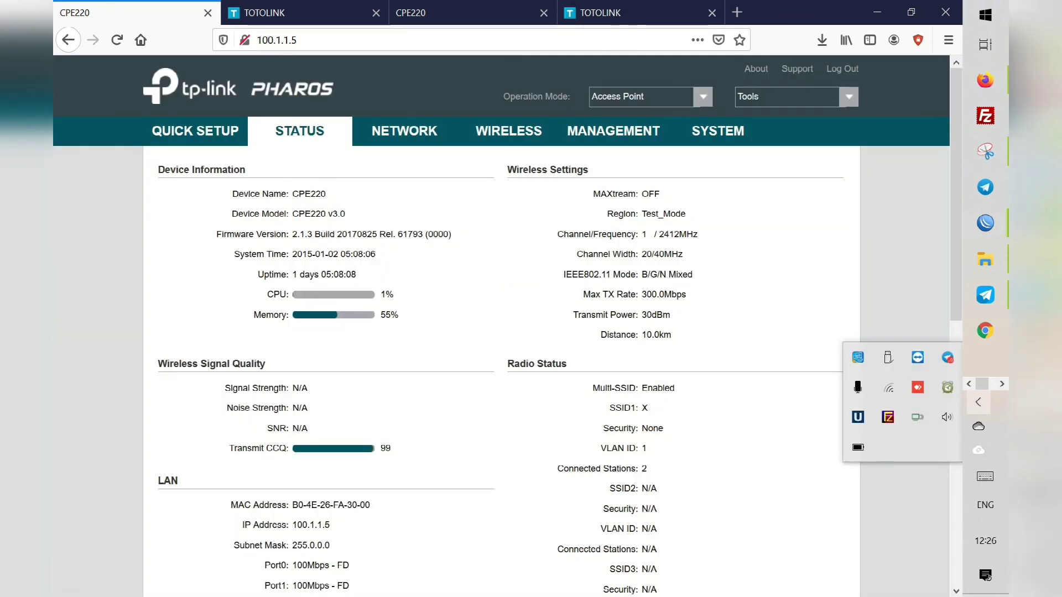
{"action": "left_click", "coordinate": [887, 447]}
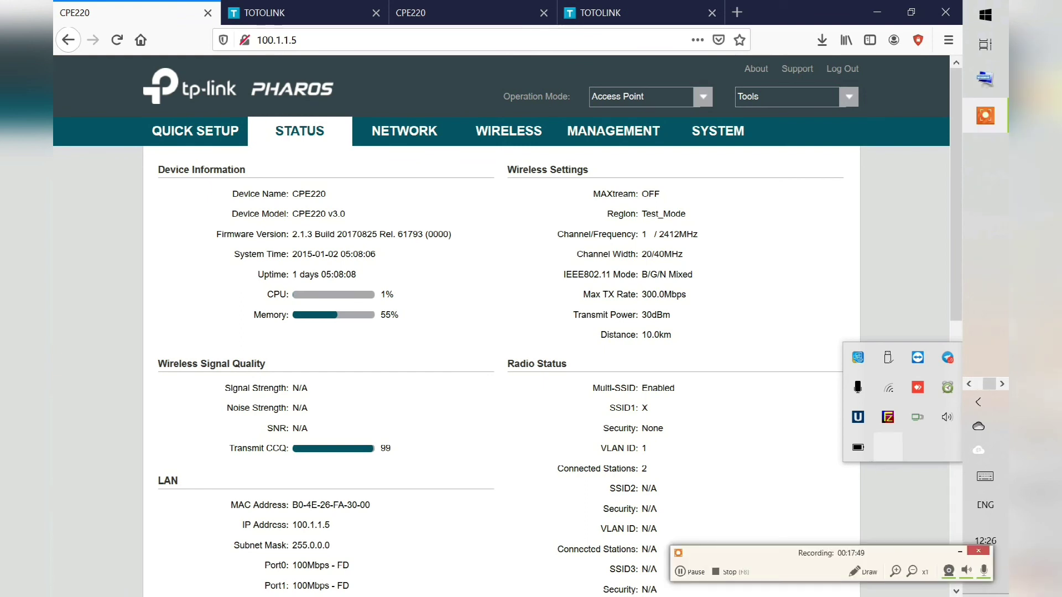